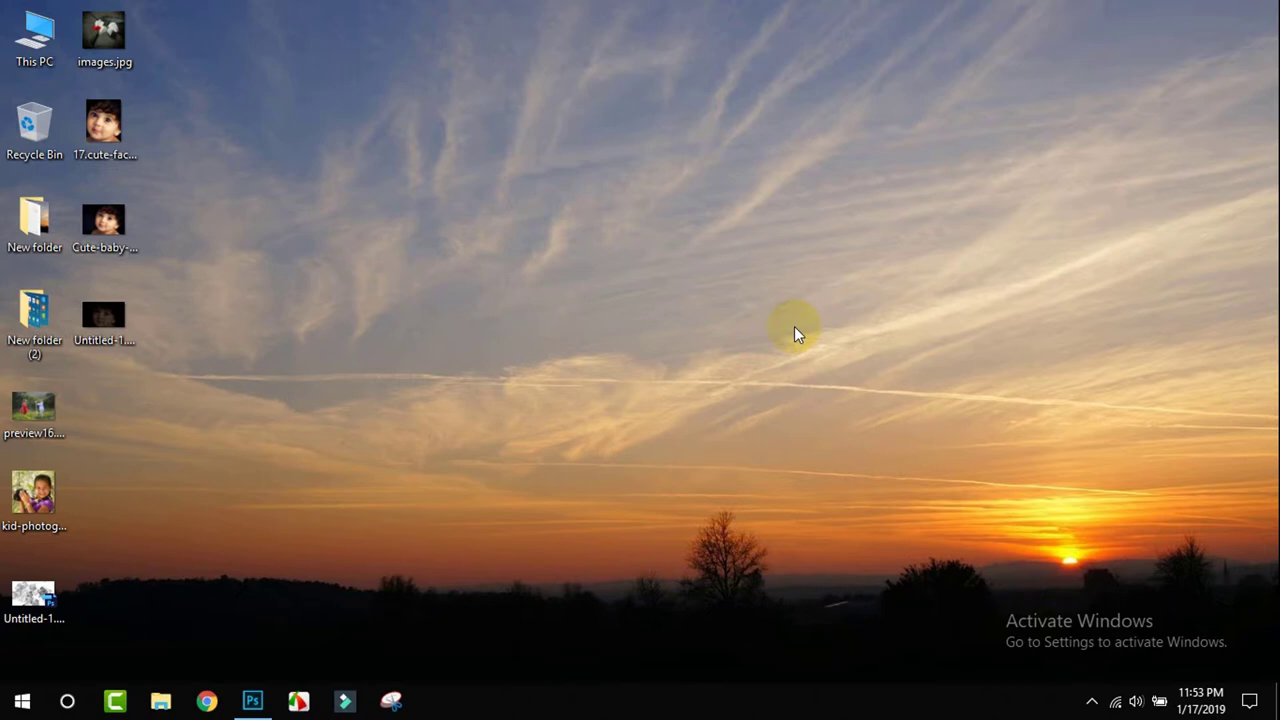
Step: Preview the finished text portrait photo, zooming in and out, then close it
double_click(103, 315)
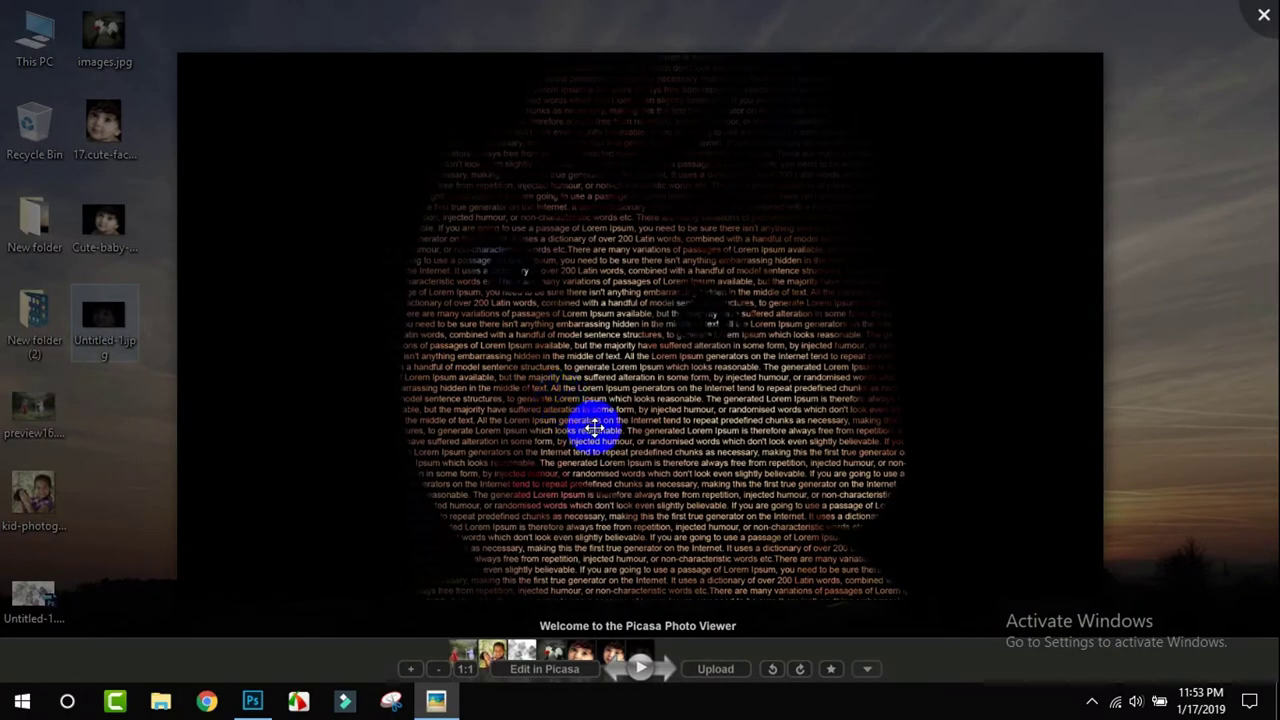
scroll(676, 428, "down", 2)
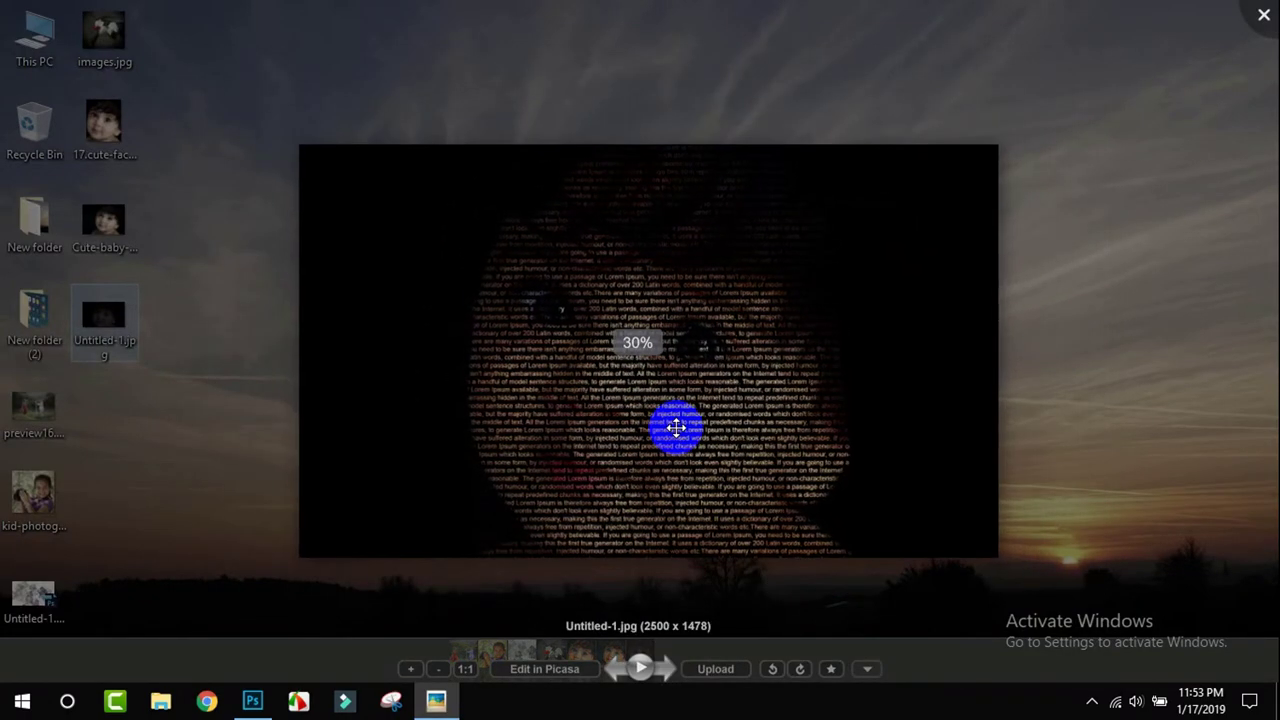
scroll(676, 428, "up", 2)
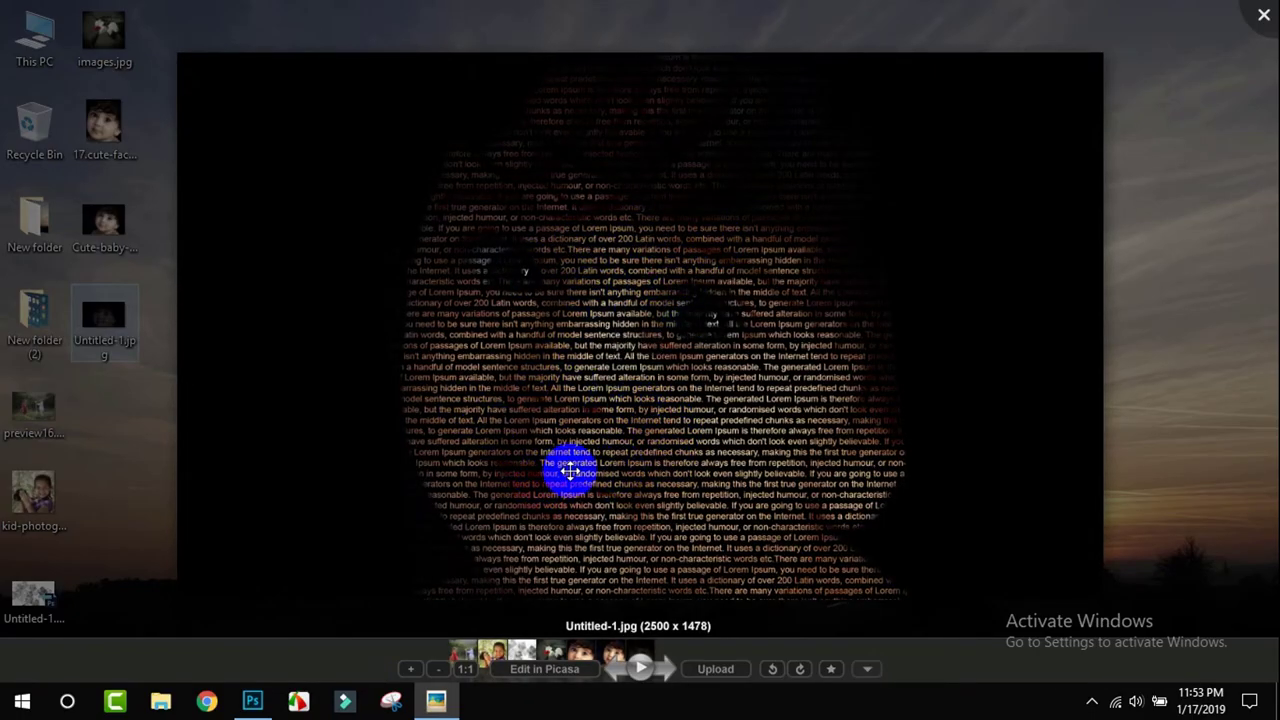
scroll(590, 463, "up", 1)
scroll(590, 463, "up", 1)
scroll(590, 463, "down", 1)
scroll(590, 463, "up", 2)
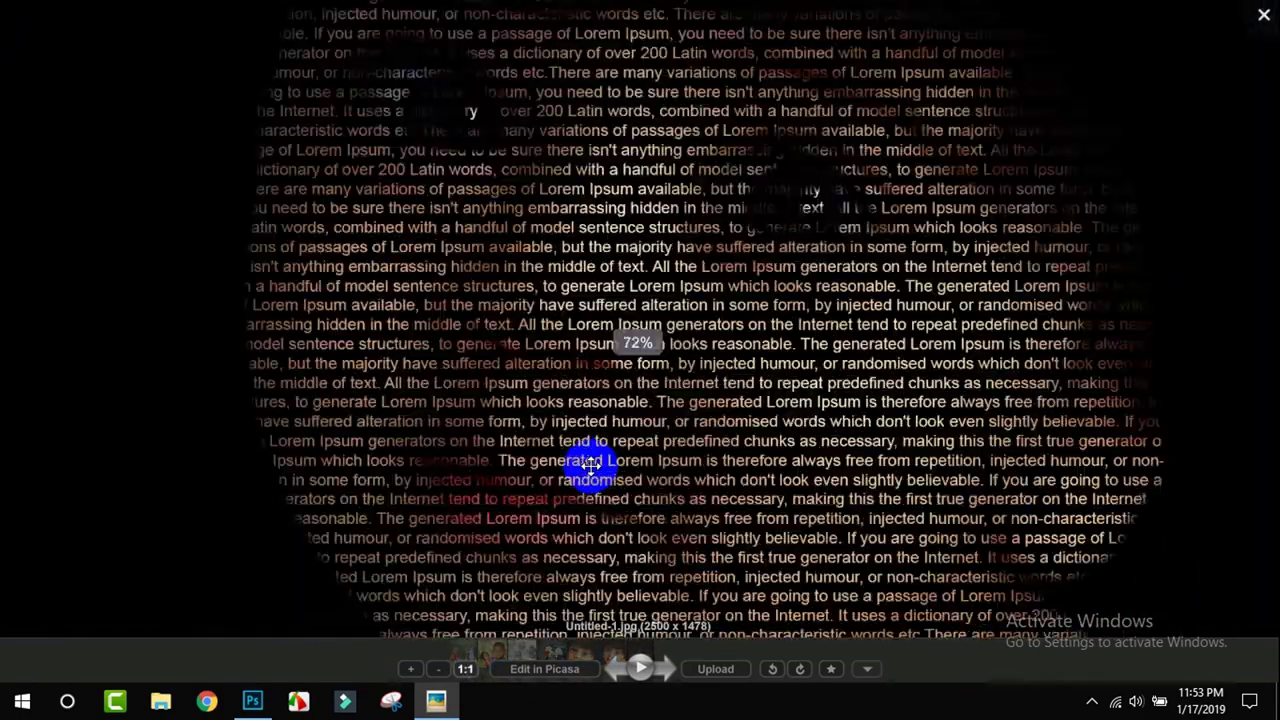
scroll(590, 463, "up", 2)
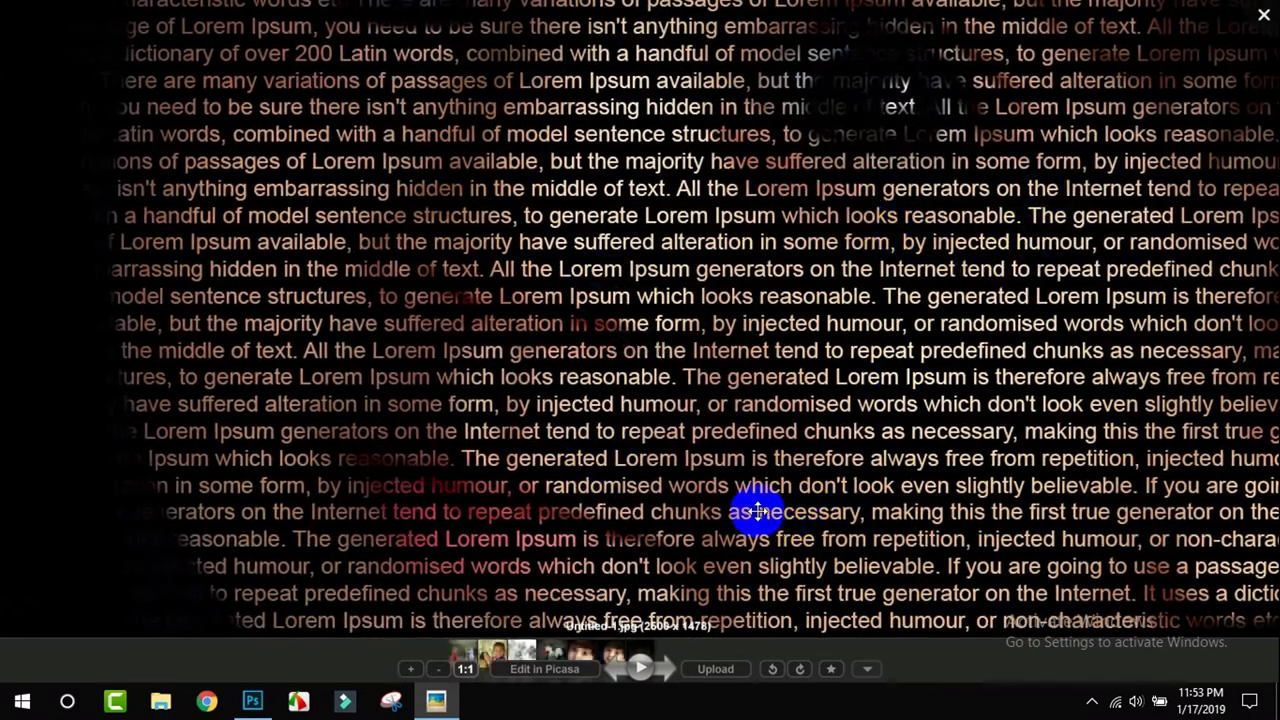
scroll(730, 335, "down", 1)
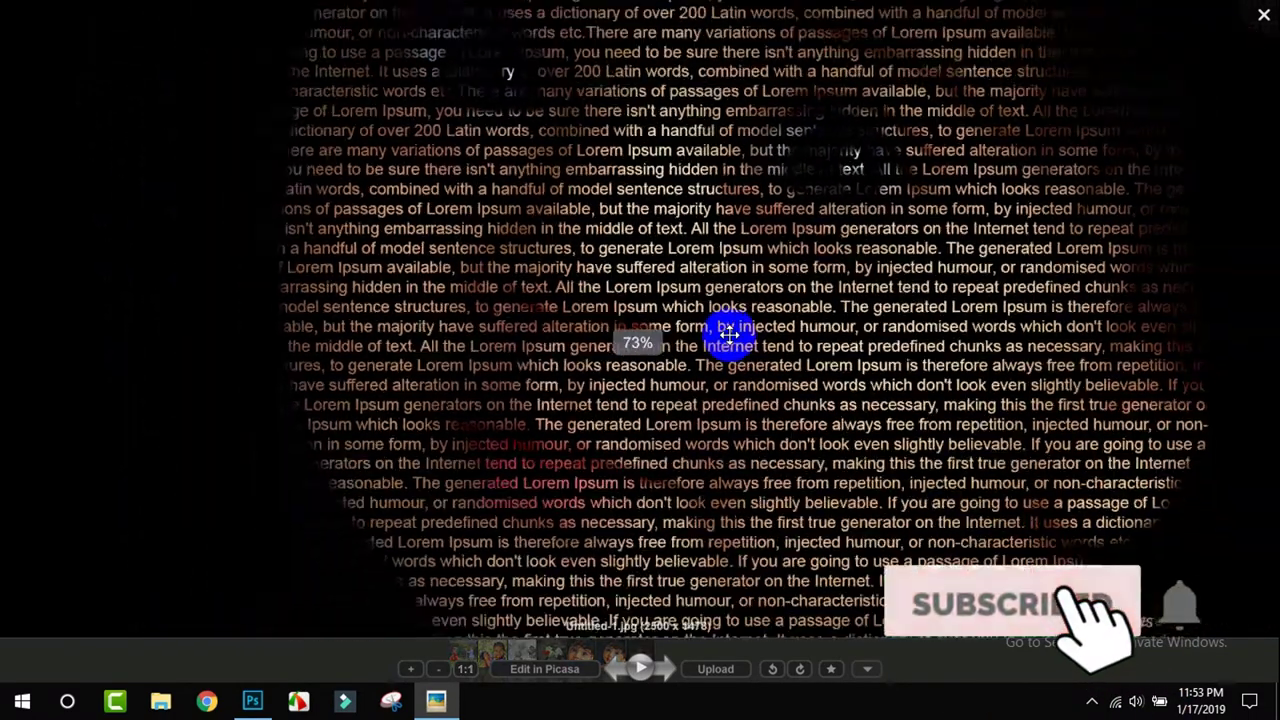
scroll(730, 335, "up", 1)
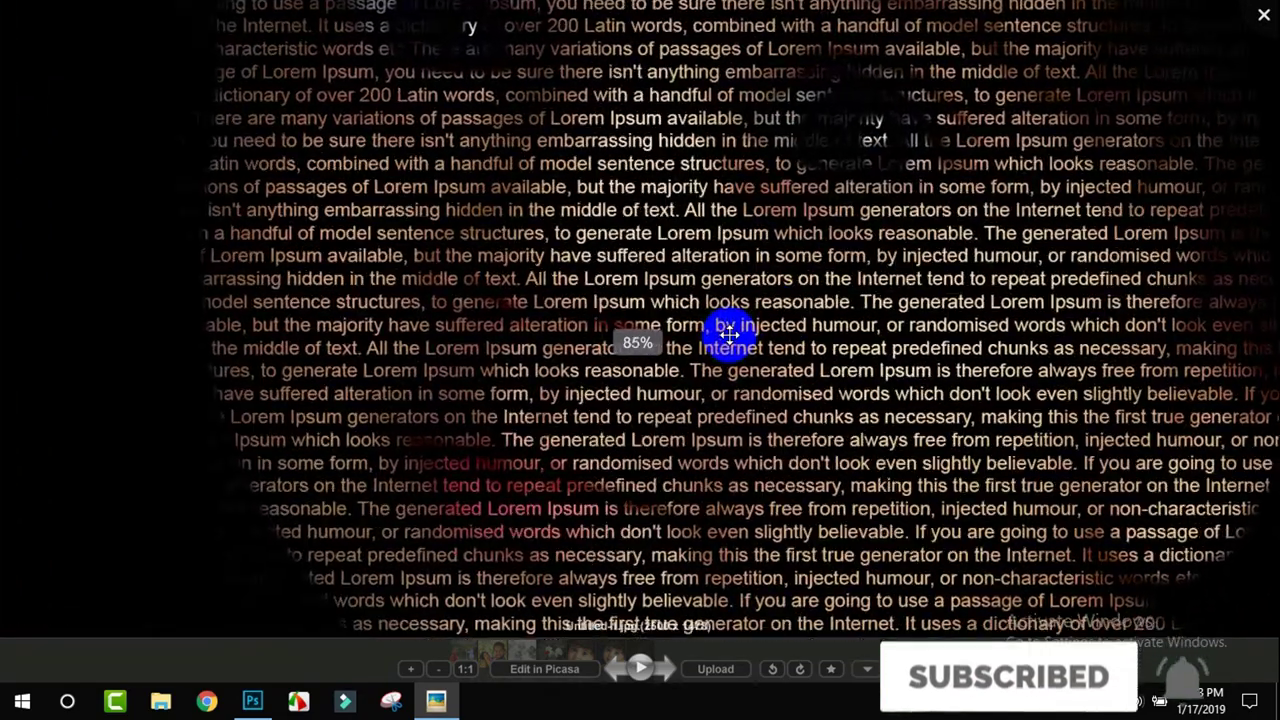
scroll(730, 335, "down", 1)
scroll(730, 335, "down", 1)
scroll(730, 335, "down", 2)
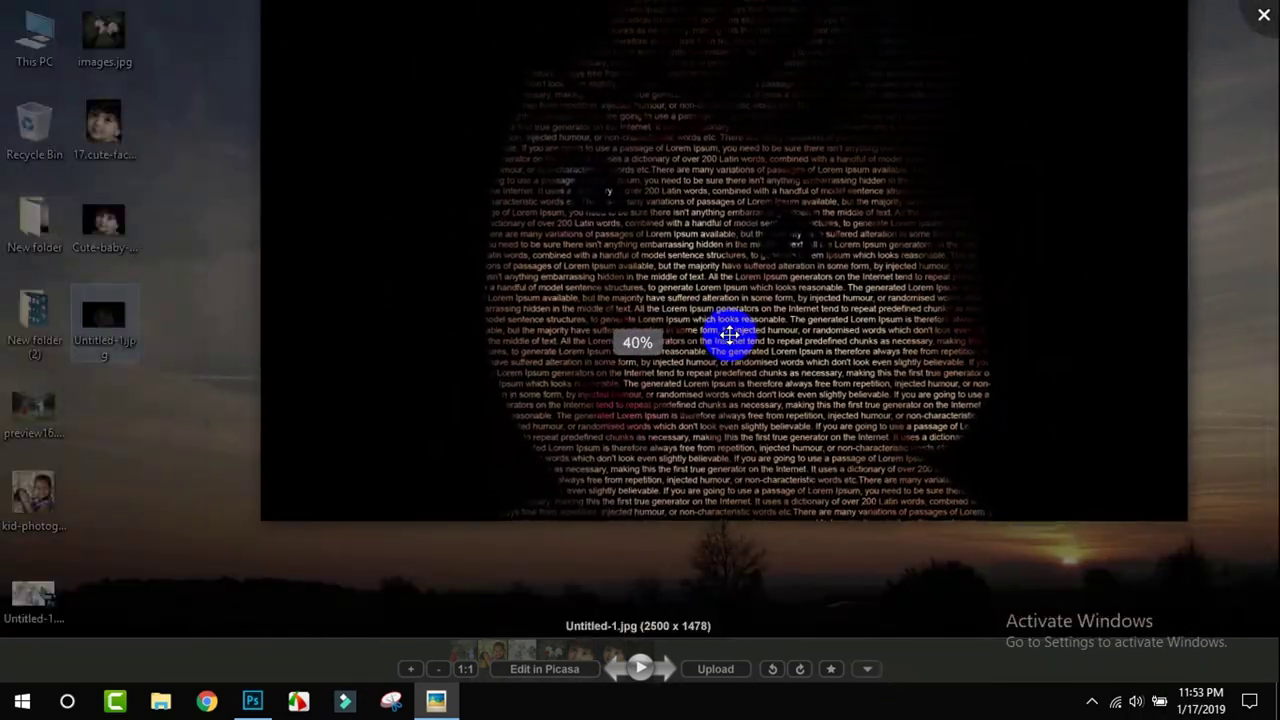
scroll(663, 390, "down", 1)
scroll(660, 383, "down", 2)
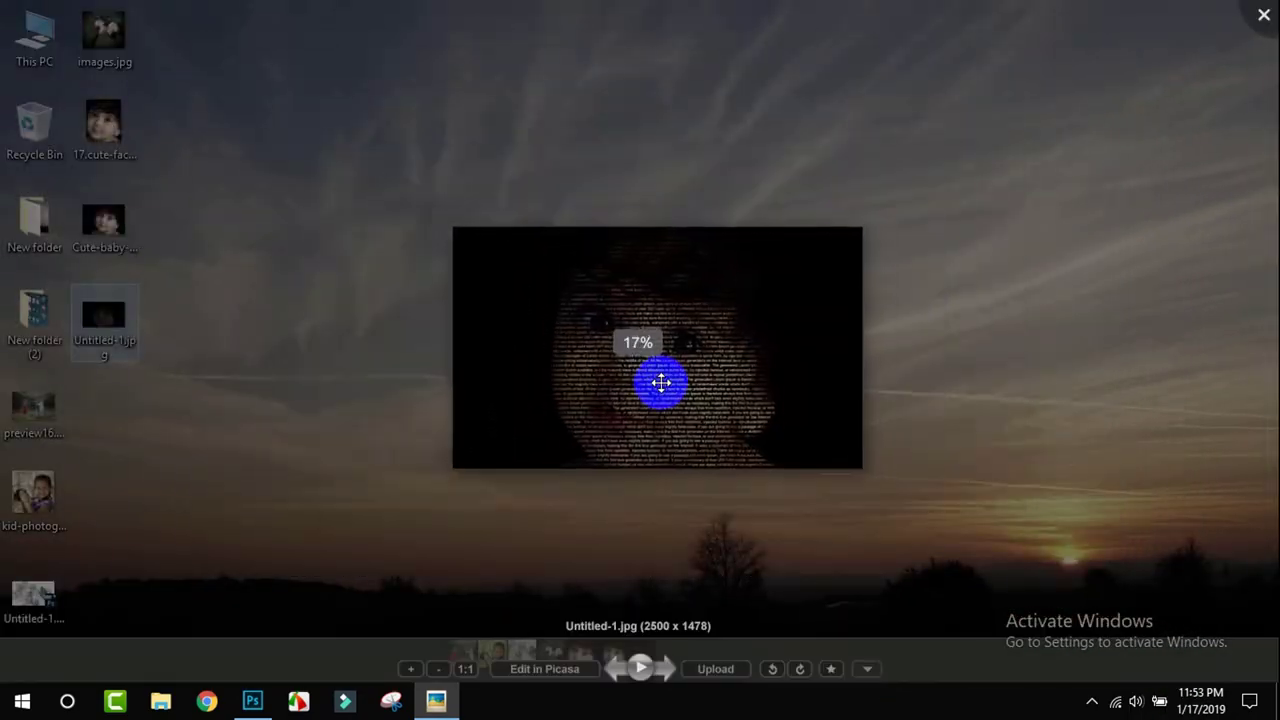
scroll(660, 383, "down", 2)
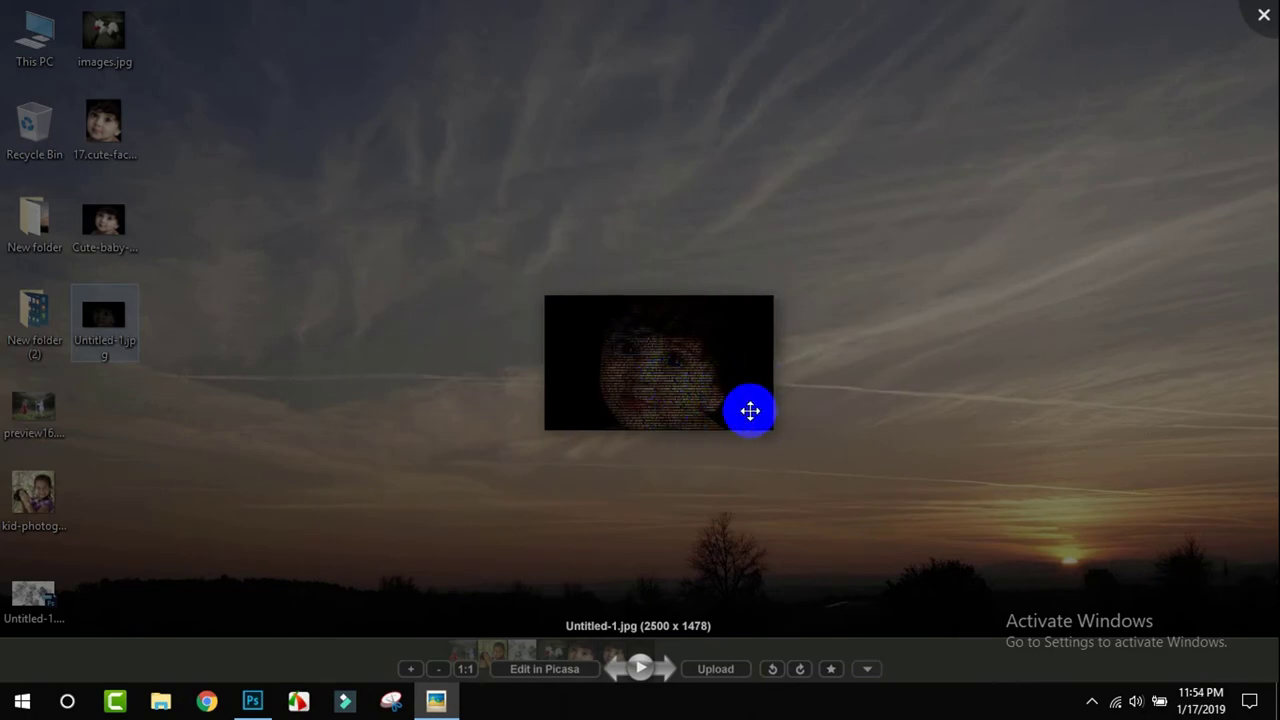
scroll(658, 422, "up", 2)
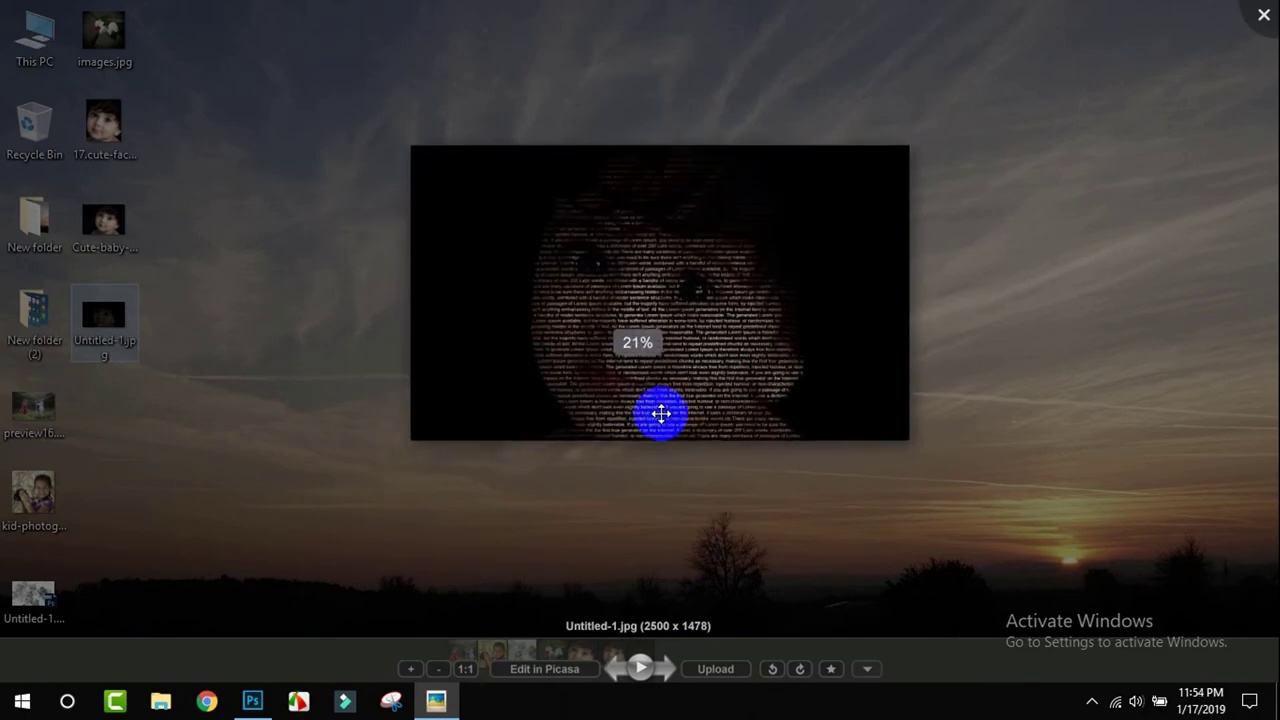
scroll(706, 329, "up", 1)
scroll(706, 329, "up", 2)
scroll(706, 328, "up", 2)
scroll(706, 329, "up", 1)
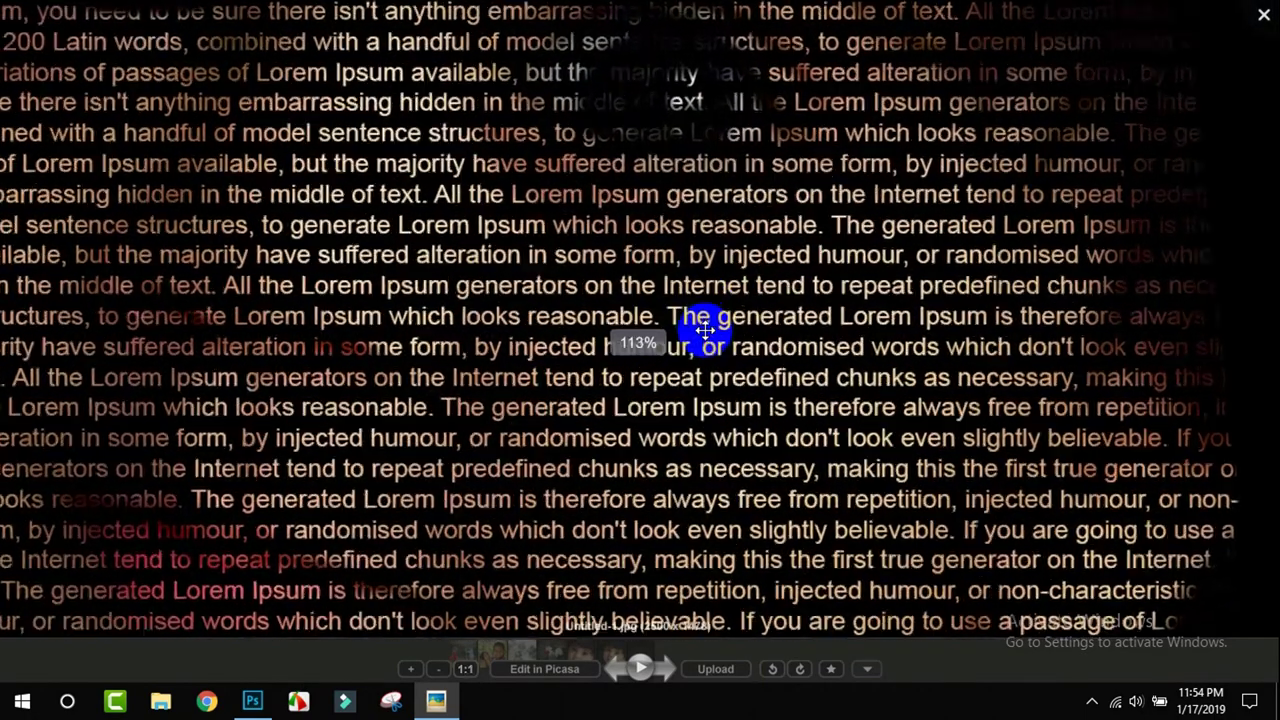
scroll(706, 334, "up", 1)
scroll(711, 340, "up", 1)
scroll(576, 370, "down", 3)
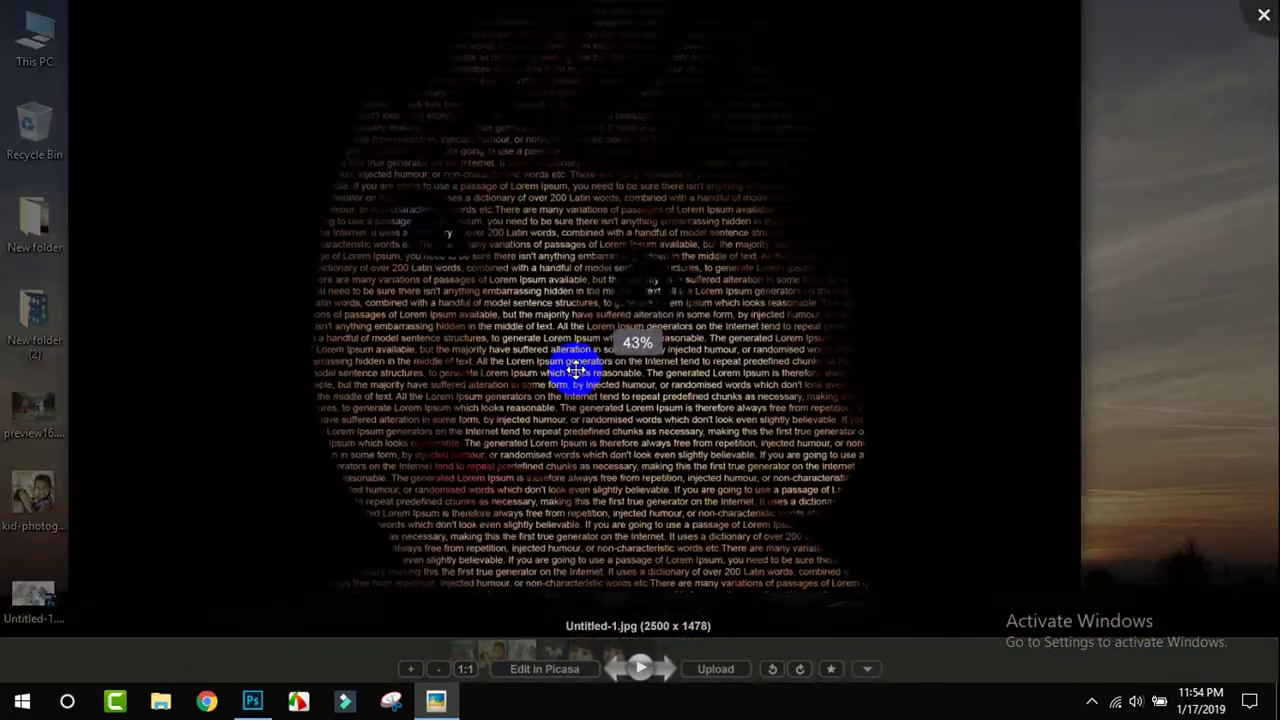
scroll(576, 370, "down", 2)
scroll(576, 370, "up", 2)
scroll(576, 370, "up", 1)
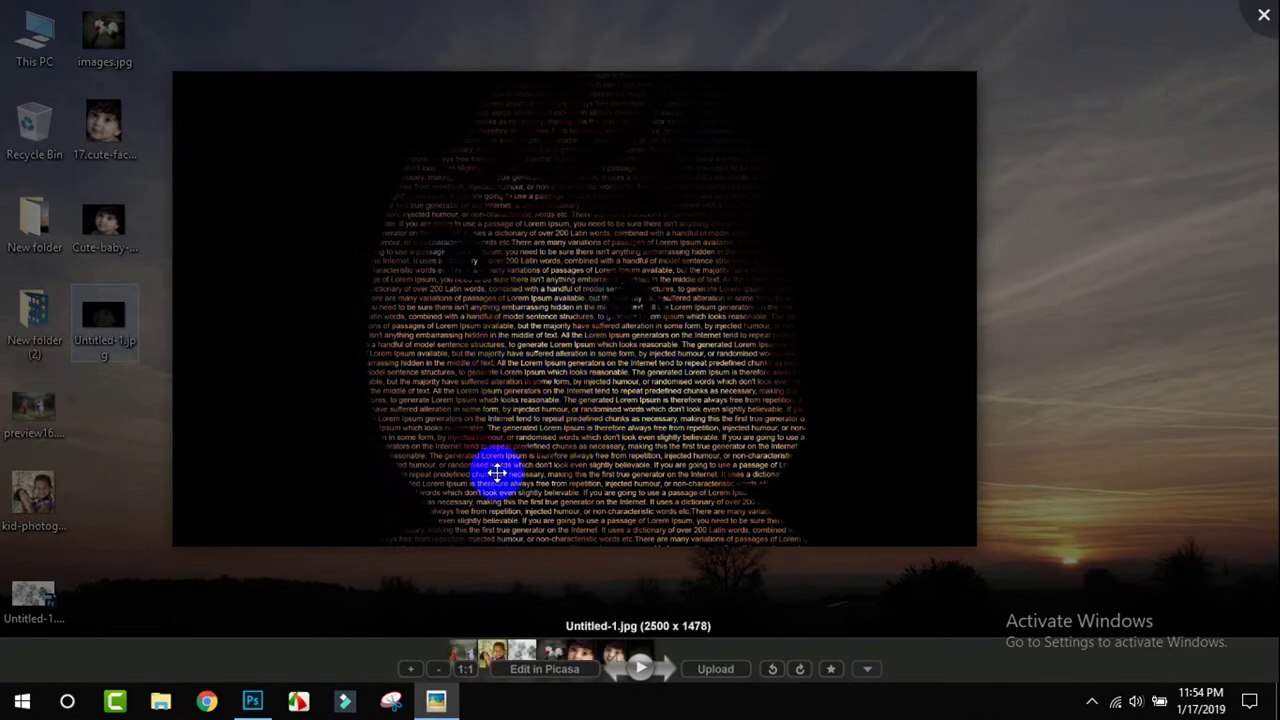
scroll(524, 358, "down", 2)
scroll(525, 360, "up", 2)
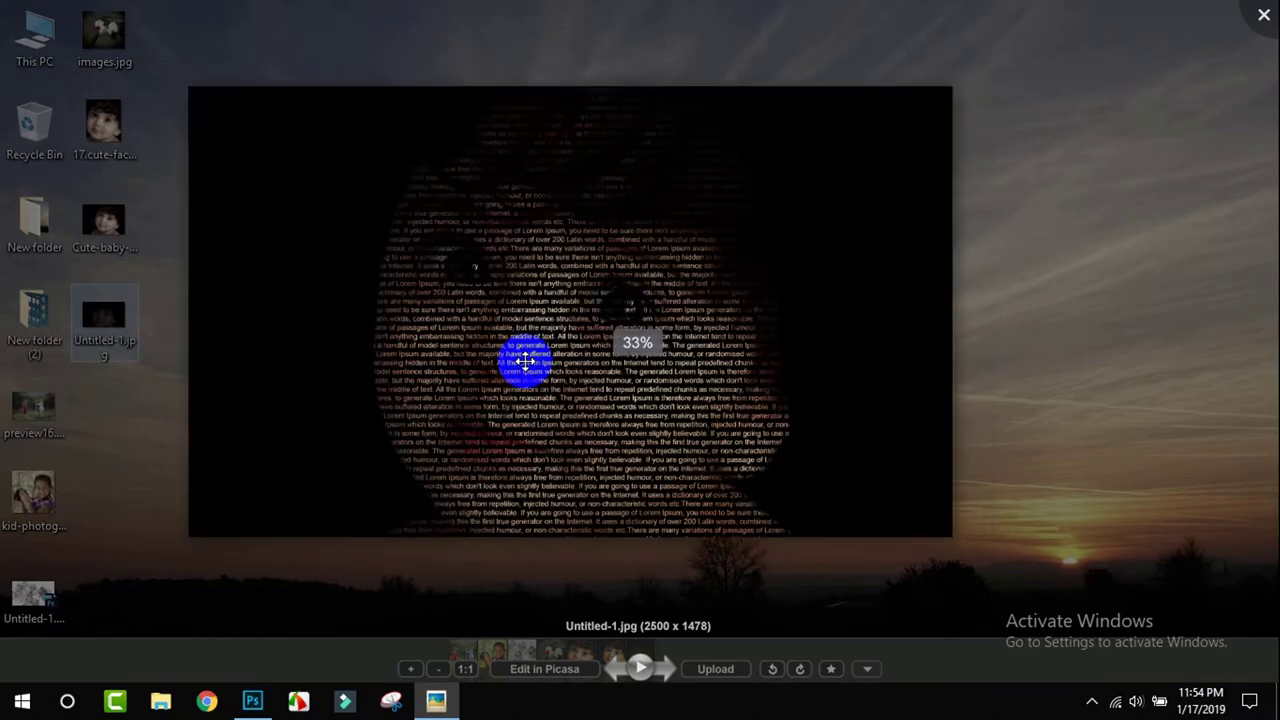
scroll(517, 383, "up", 2)
scroll(586, 390, "down", 2)
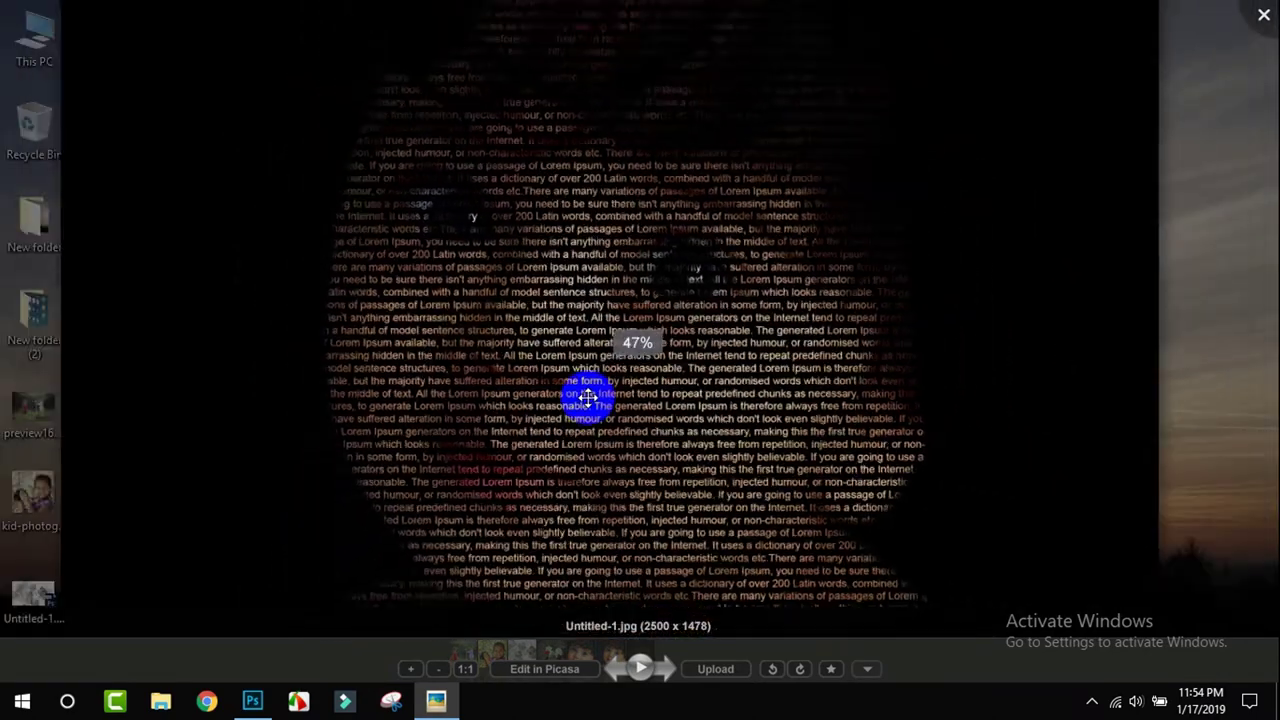
scroll(588, 397, "down", 2)
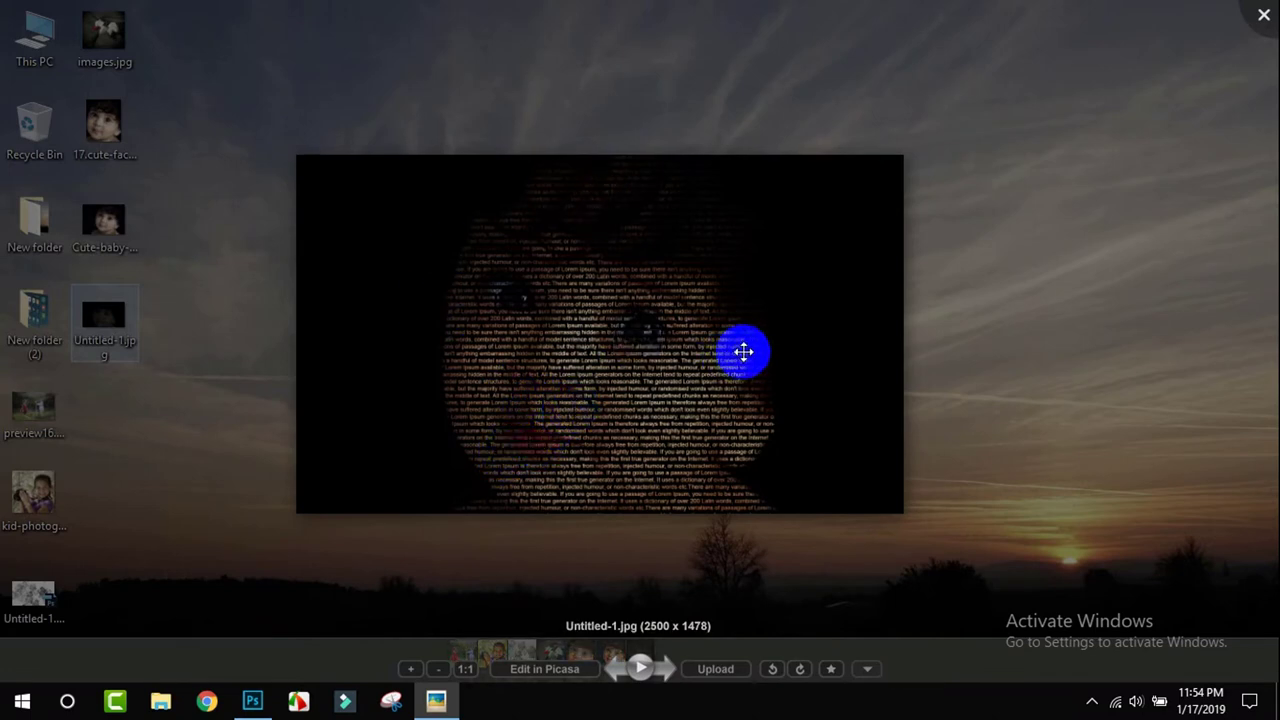
left_click(1263, 15)
Step: Create an RGB Color 2500 × 1478 px document at 300 ppi and collapse the Character panel
left_click(256, 701)
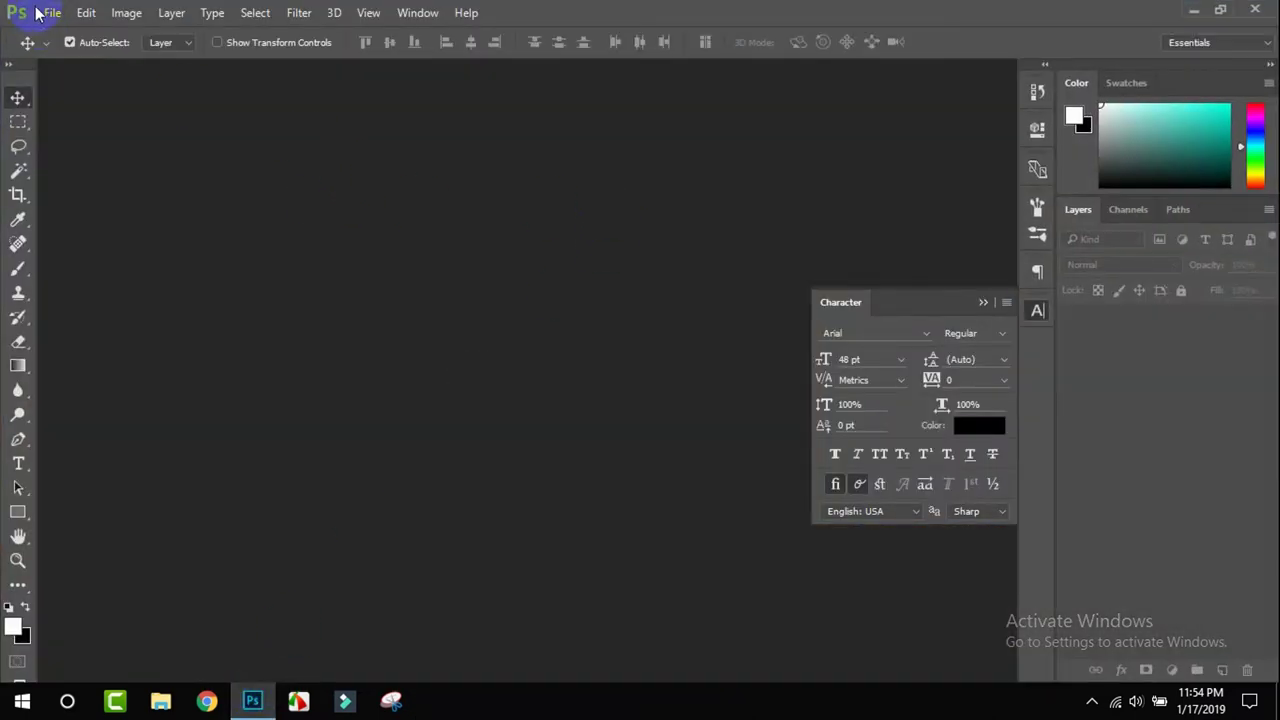
left_click(52, 14)
left_click(66, 37)
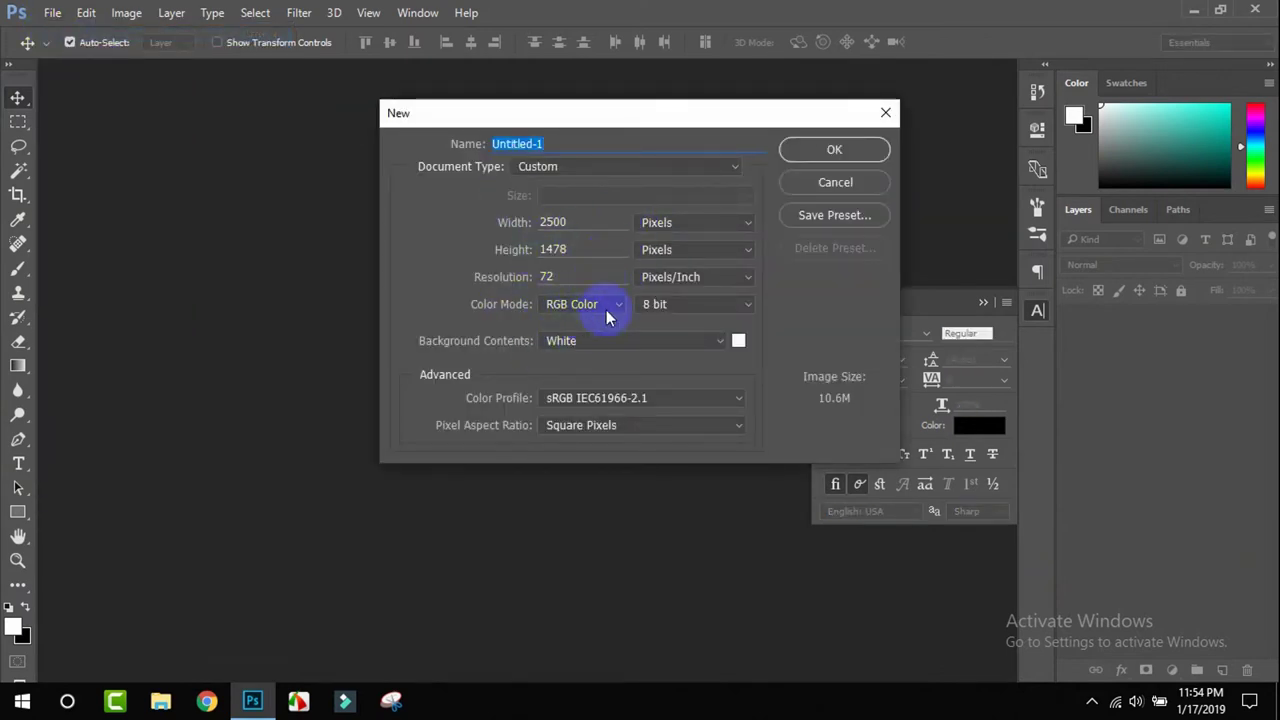
left_click(576, 309)
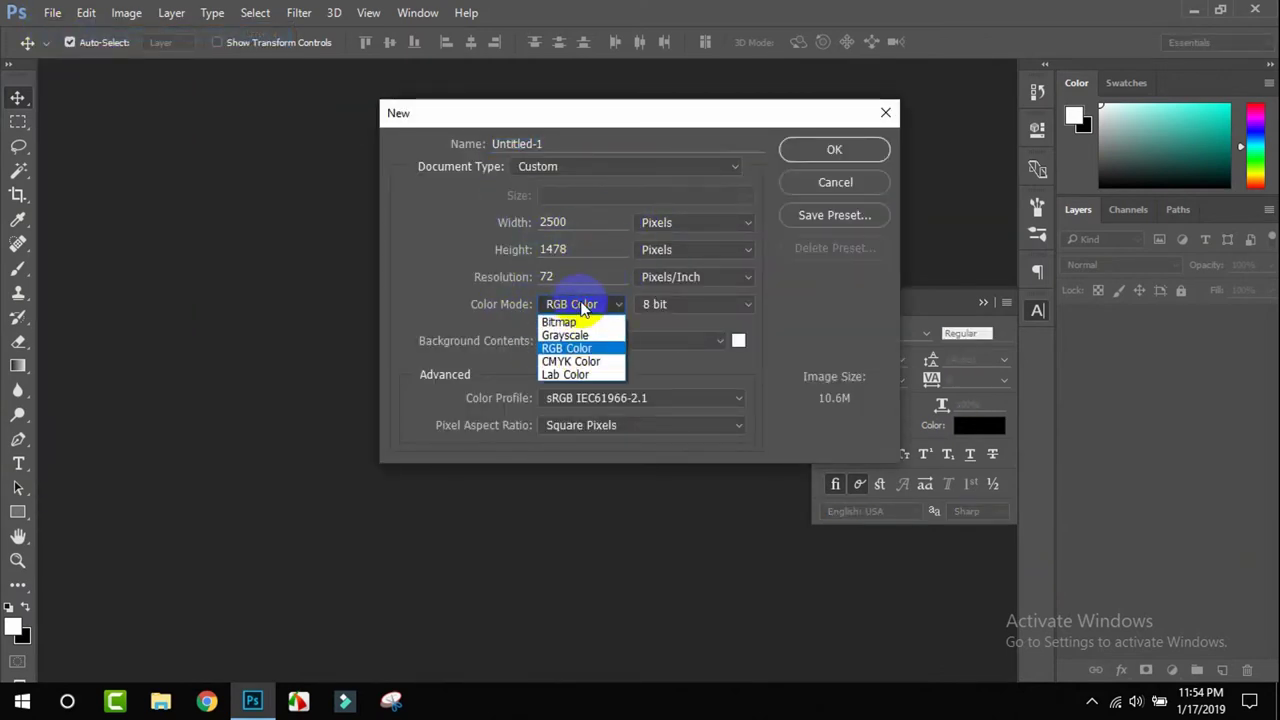
left_click(589, 348)
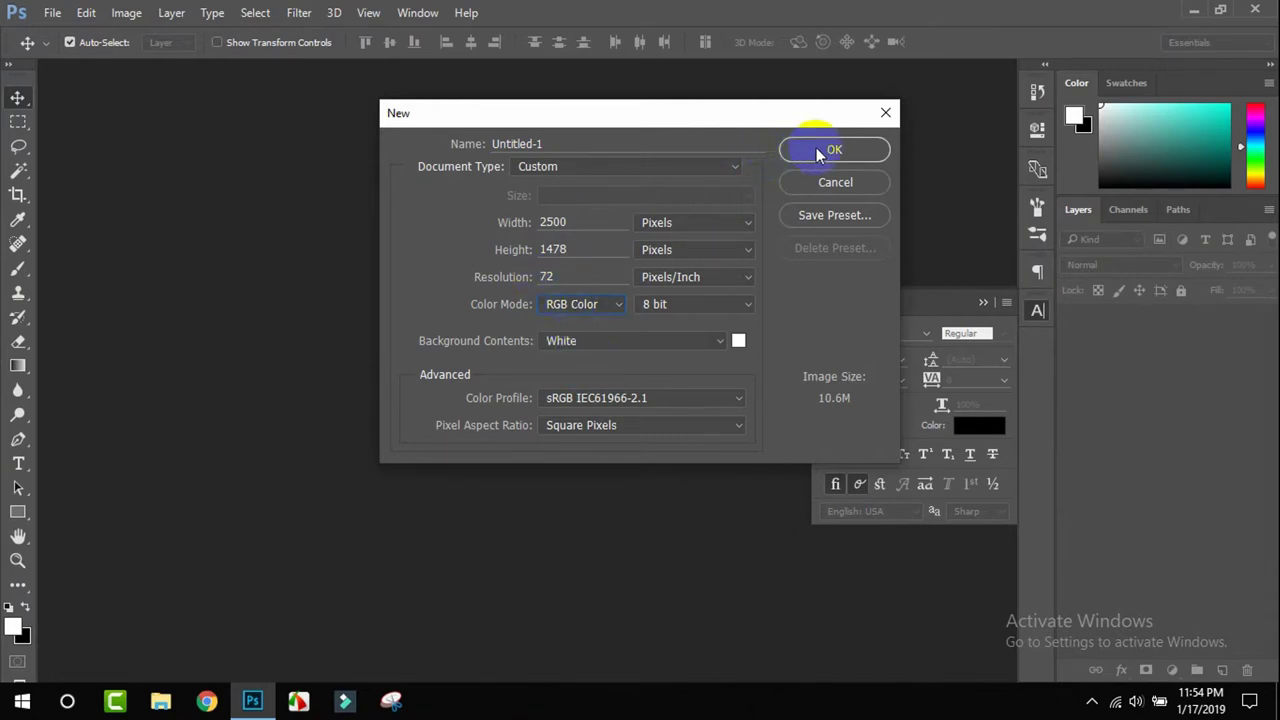
left_click(445, 287)
type("300")
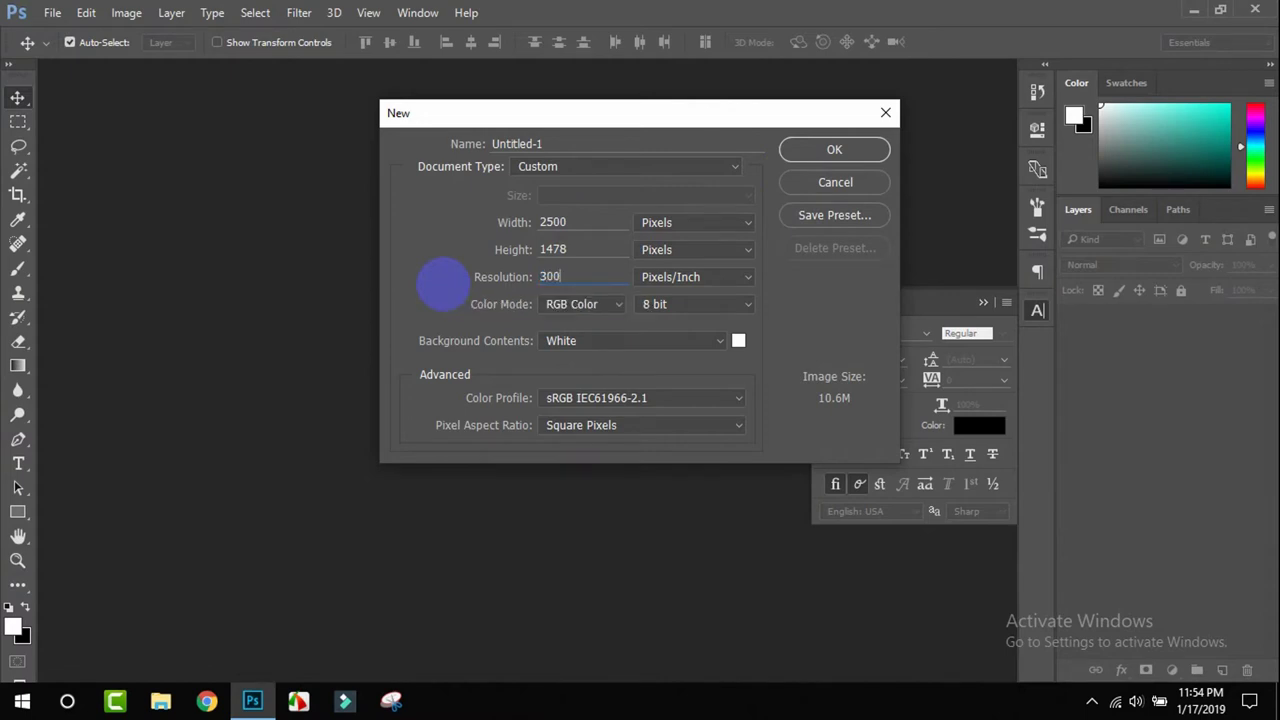
left_click(822, 148)
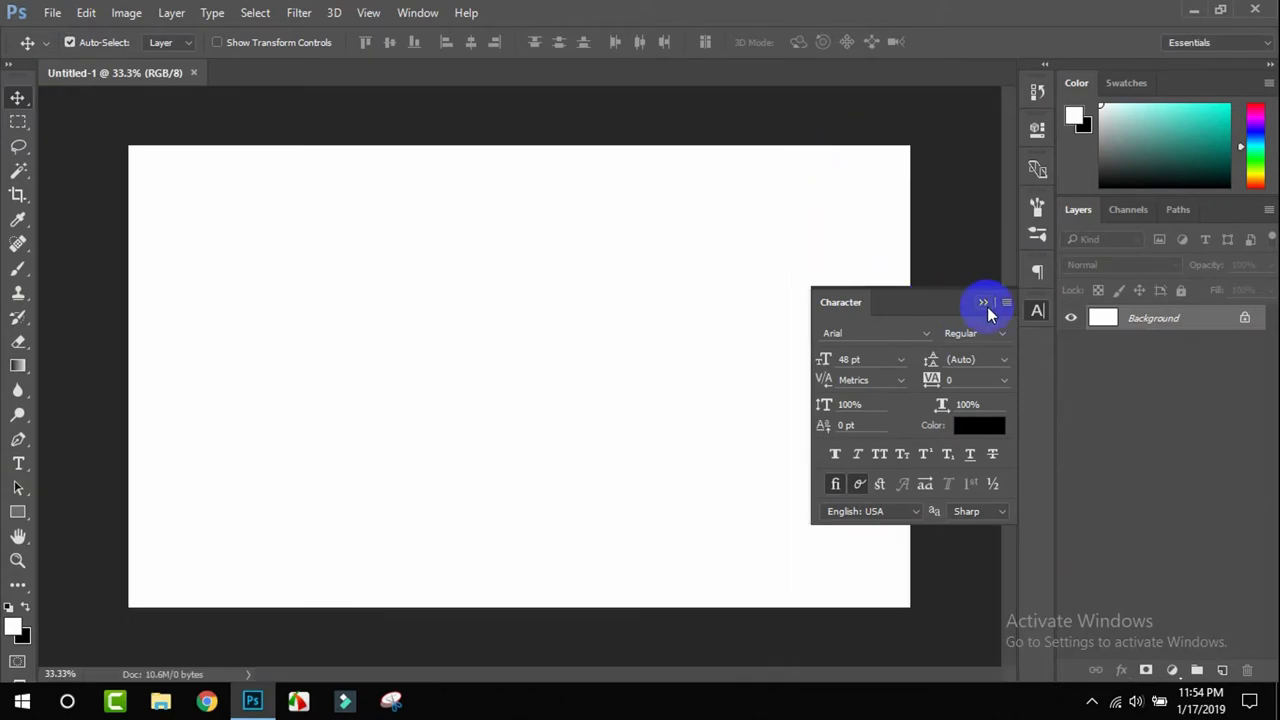
left_click(985, 303)
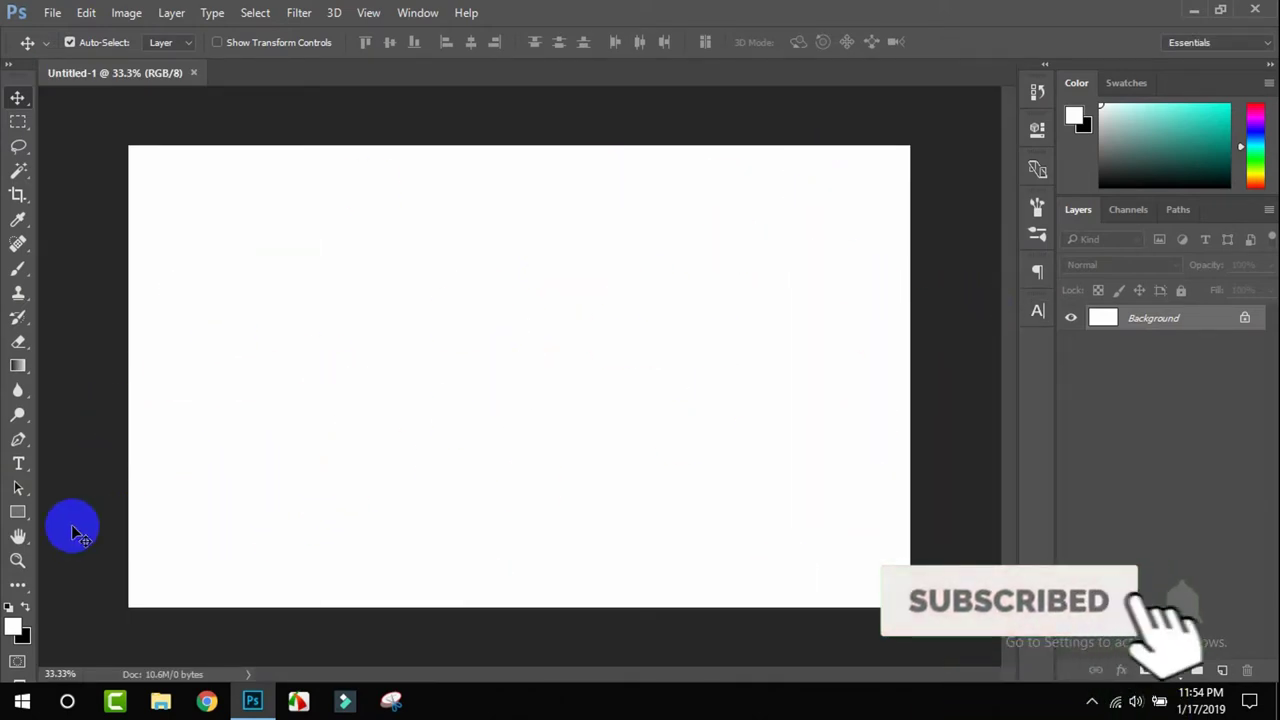
Step: Draw a paragraph text box across the canvas and paste the Lorem Ipsum paragraph into it
left_click(24, 465)
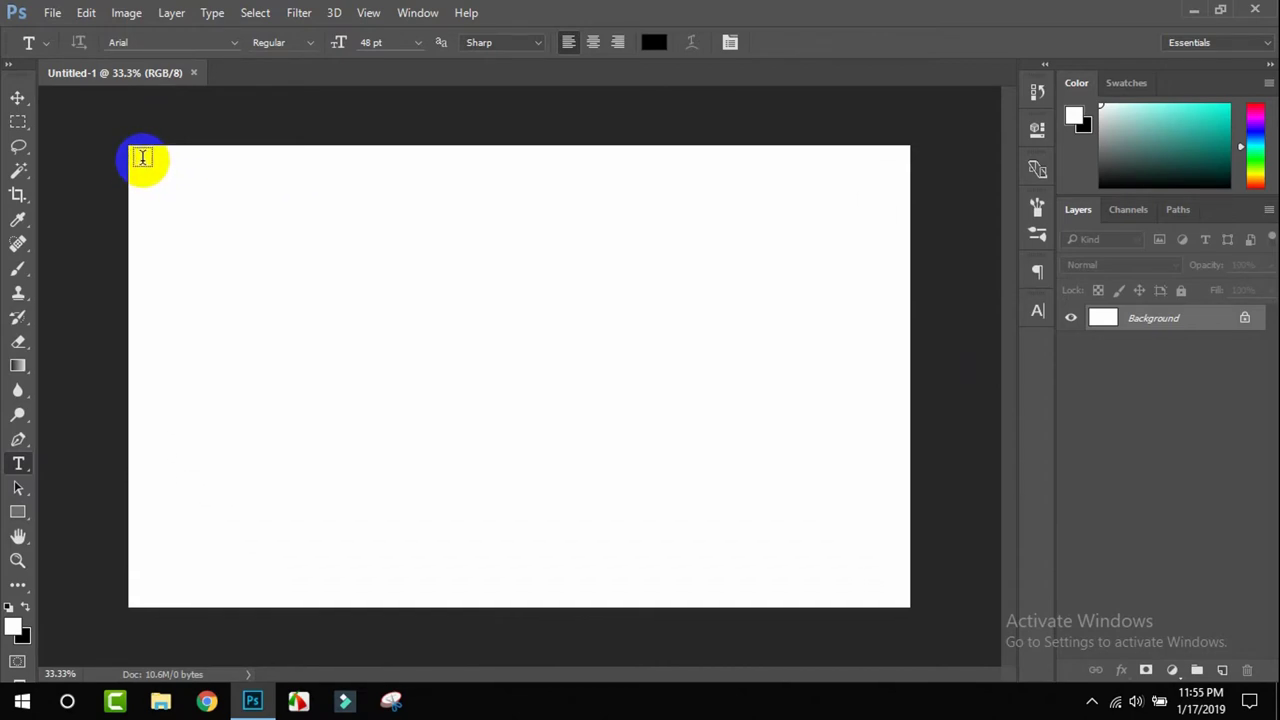
left_click_drag(147, 165, 889, 586)
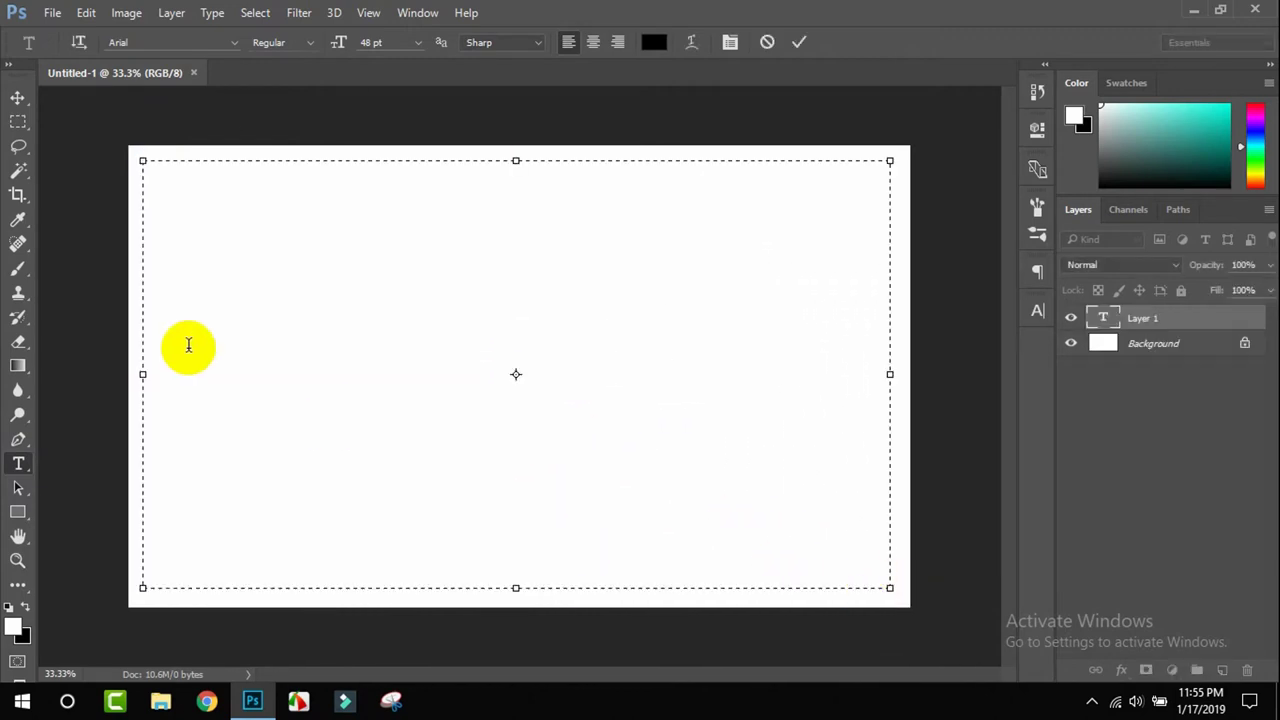
right_click(189, 200)
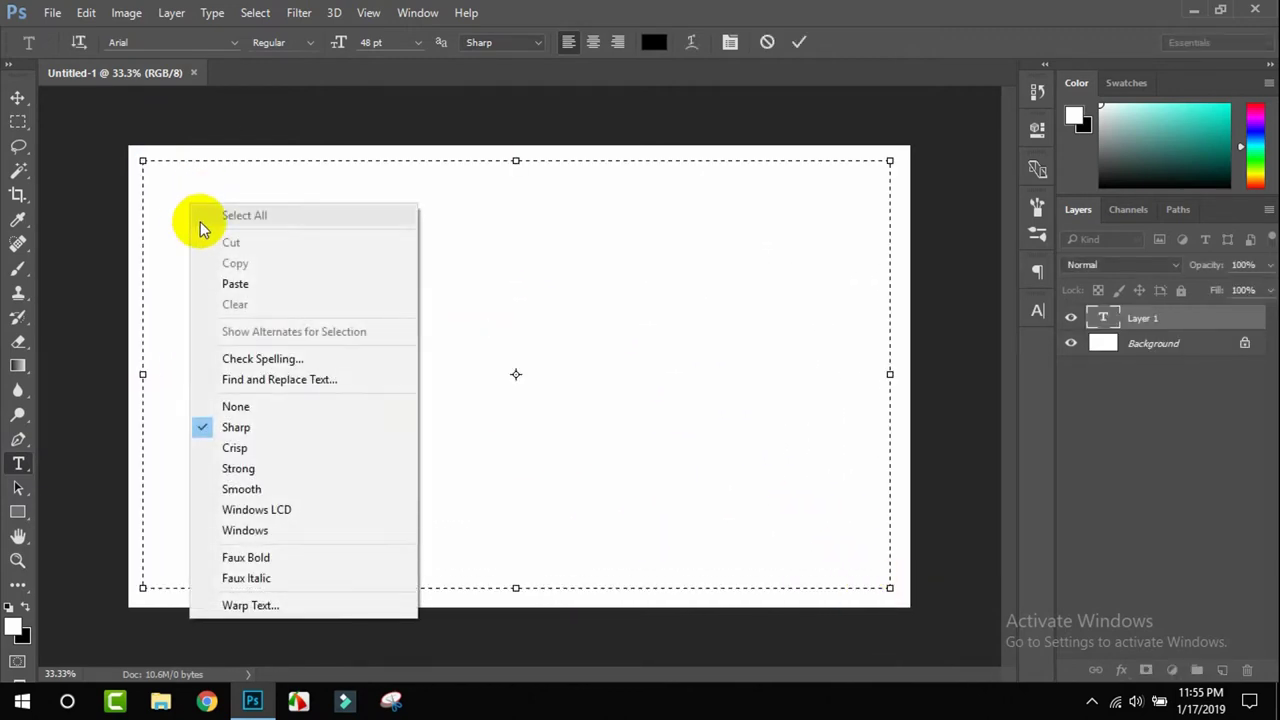
left_click(235, 285)
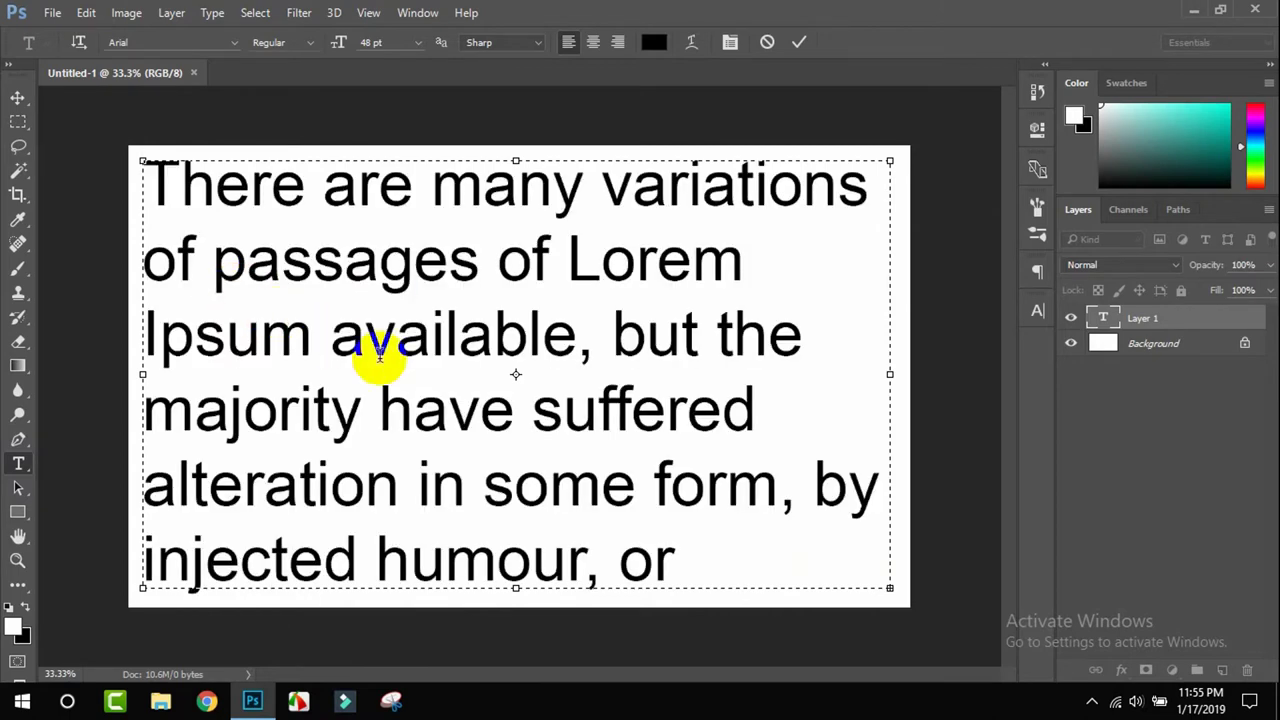
Step: Set the whole paragraph to 12 pt Arial and commit the text layer
left_click(414, 372)
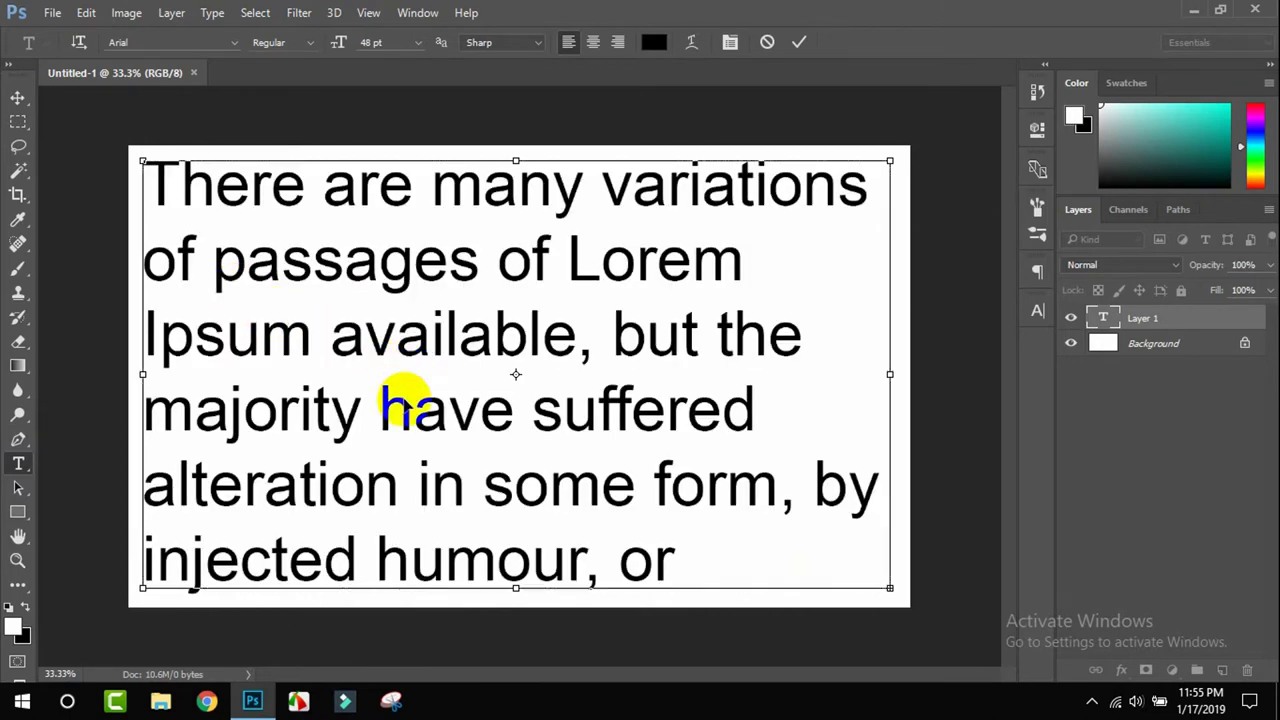
triple_click(403, 400)
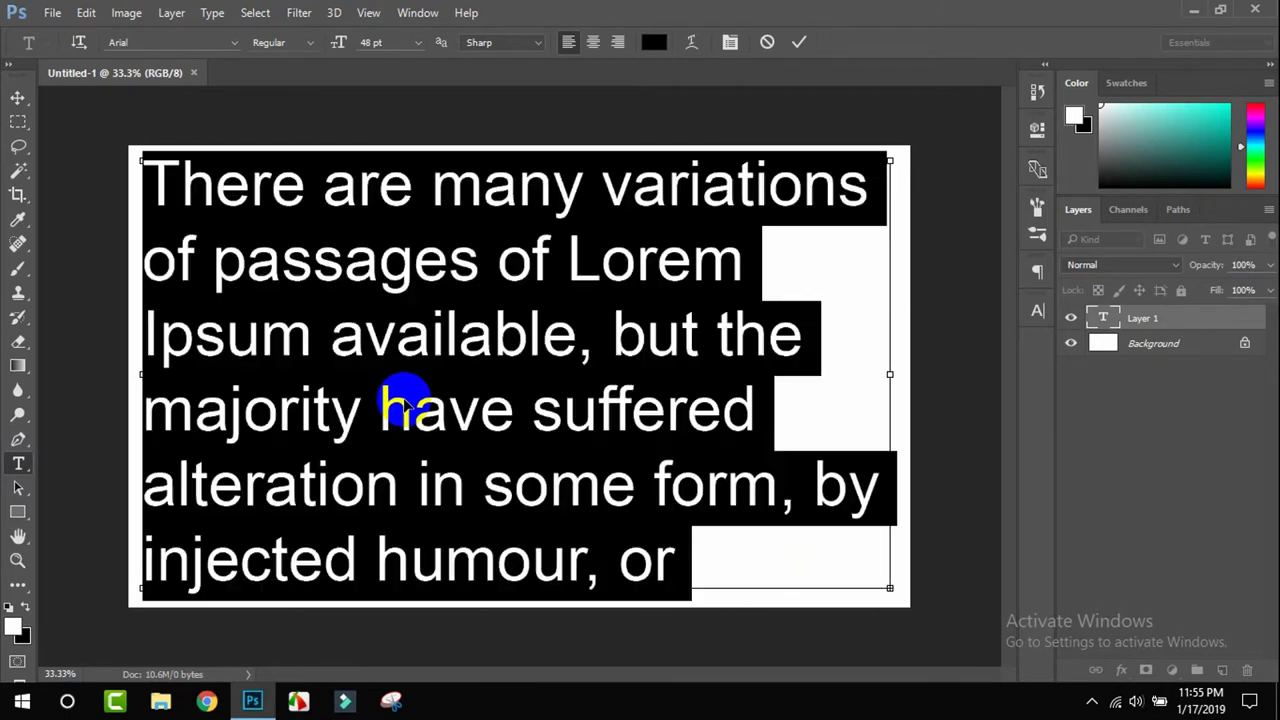
left_click(1036, 312)
left_click_drag(897, 364, 918, 168)
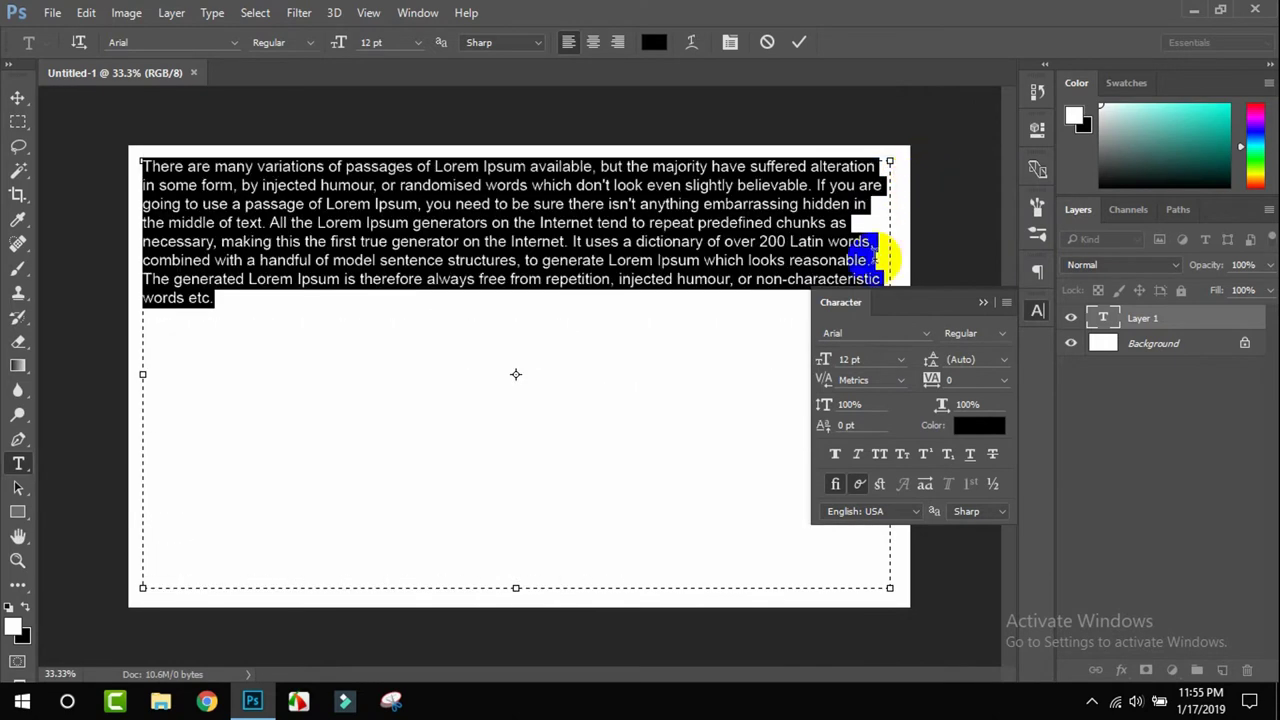
left_click(14, 98)
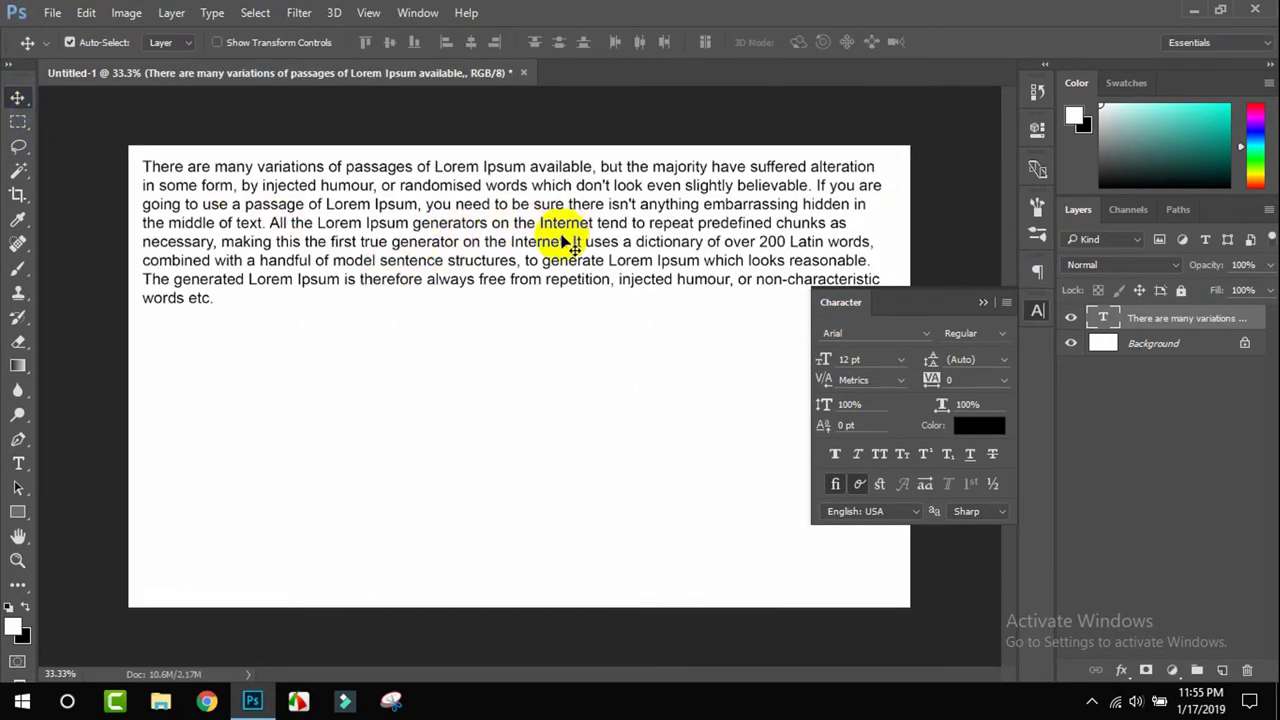
Step: Append two more copies of the Lorem Ipsum paragraph and select all the text
left_click(20, 463)
left_click(207, 298)
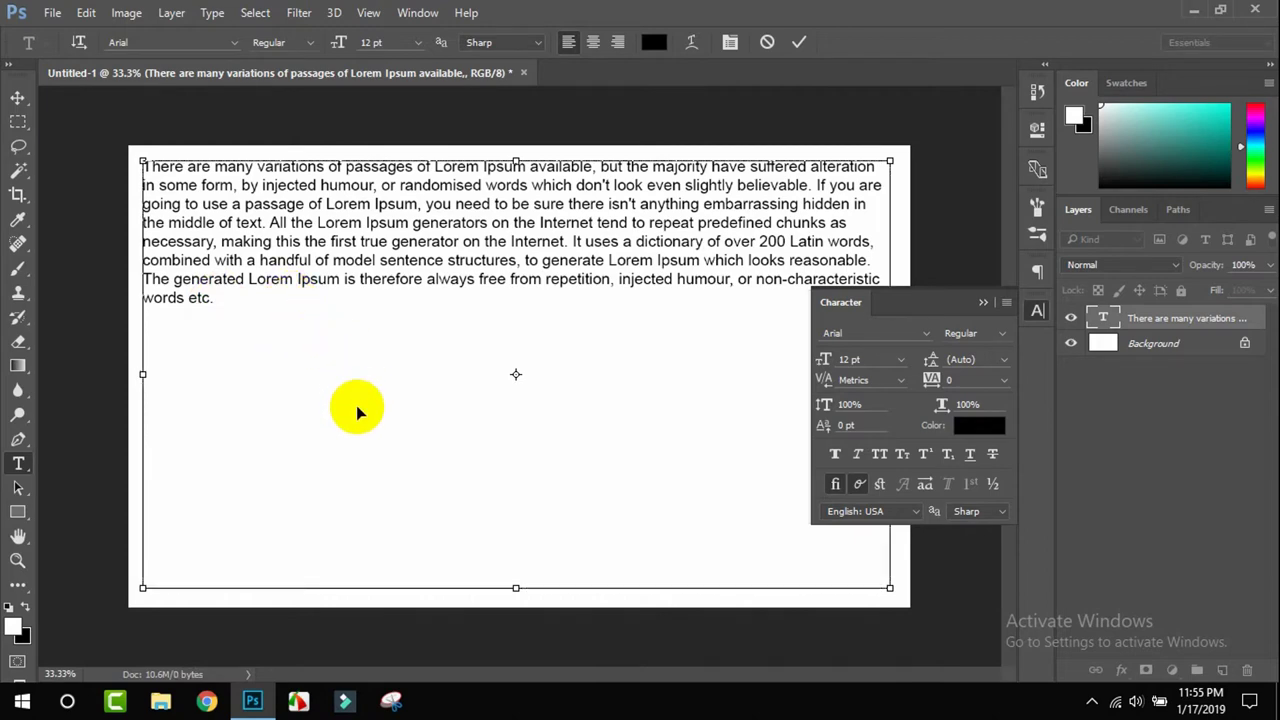
type("There are many variations of passages of Lorem Ipsum available, but the majority have suffered alteration in some form, by injected humour, or randomised words which don't look even slightly believable. If you are going to use a passage of Lorem Ipsum, you need to be sure there isn't anything embarrassing hidden in the middle of text. All the Lorem Ipsum generators on the Internet tend to repeat predefined chunks as necessary, making this the first true generator on the Internet. It uses a dictionary of over 200 Latin words, combined with a handful of model sentence structures, to generate Lorem Ipsum which looks reasonable. The generated Lorem Ipsum is therefore always free from repetition, injected humour, or non-characteristic words etc.")
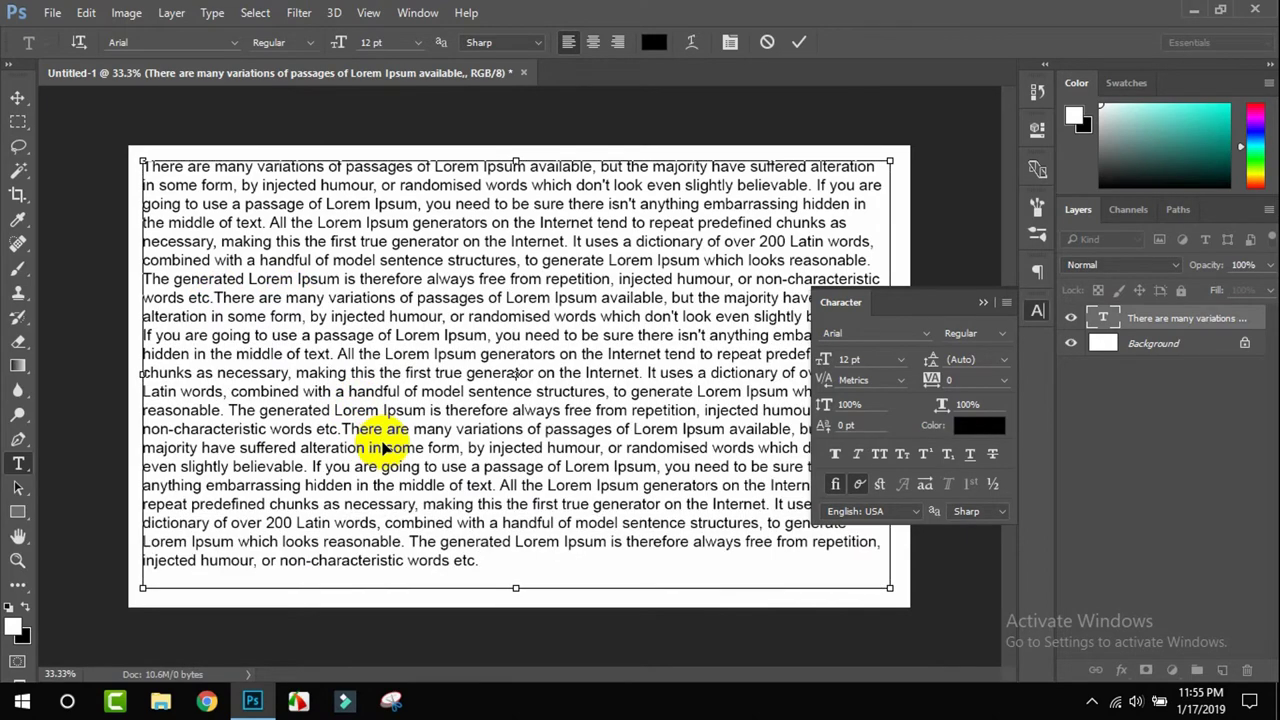
key("ctrl+v")
key("ctrl+a")
key("ctrl+c")
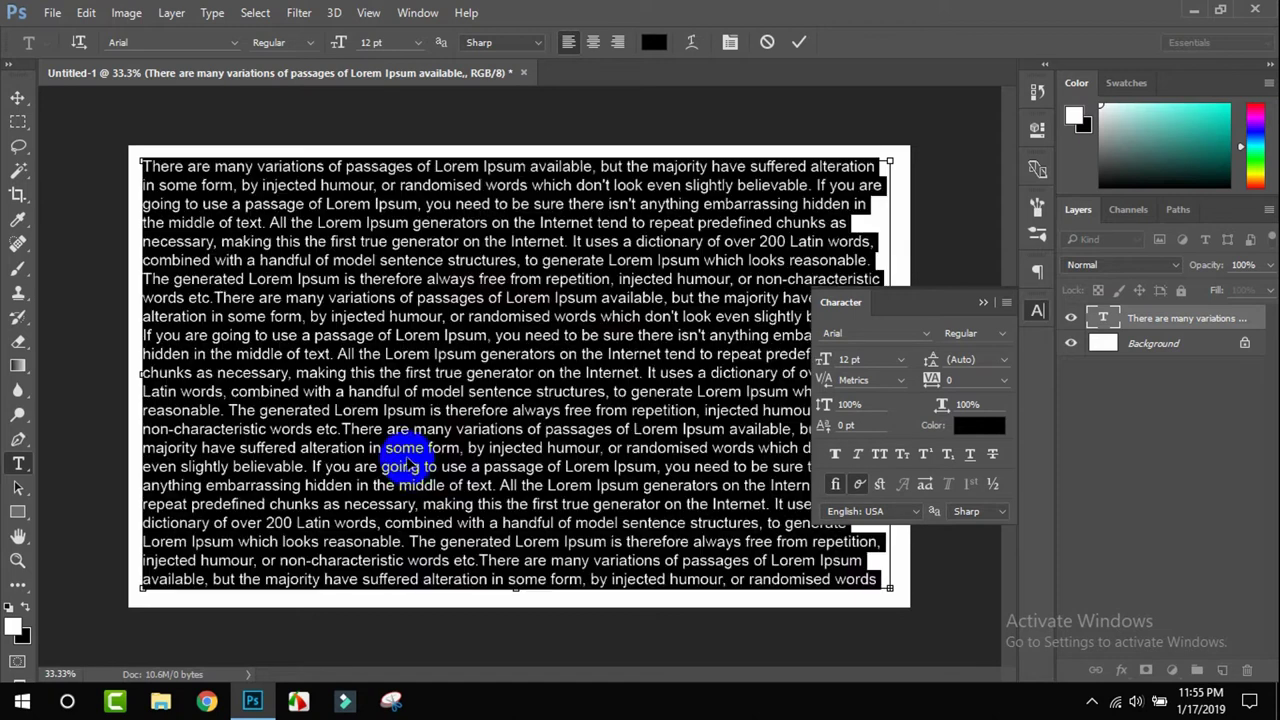
Step: Set all the text to 9 pt, add one more paragraph copy, and commit the edit
left_click(901, 361)
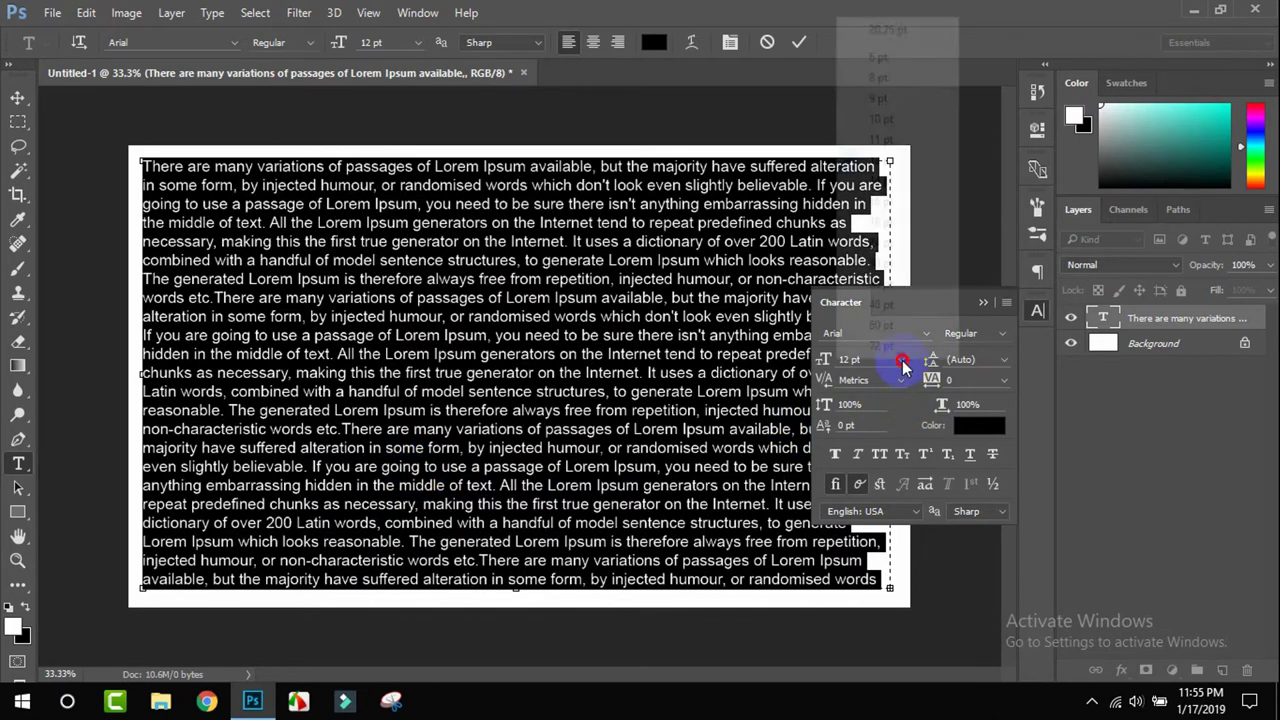
left_click(897, 119)
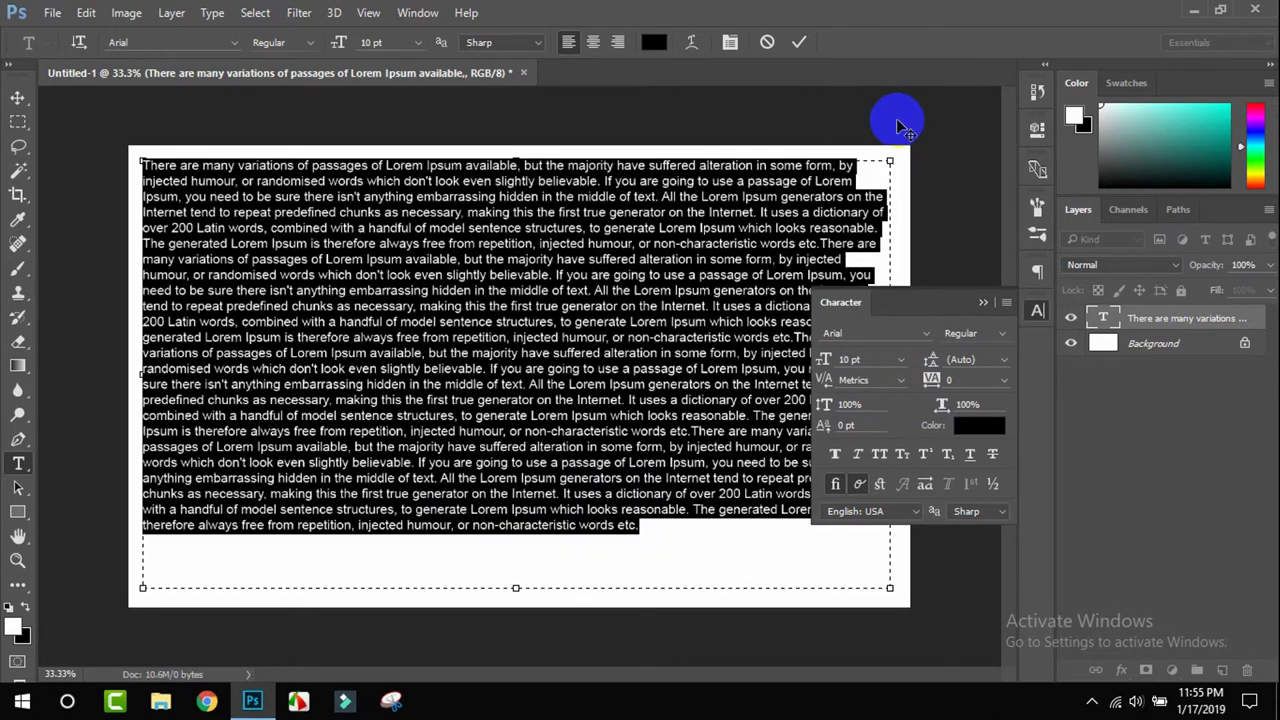
left_click(900, 360)
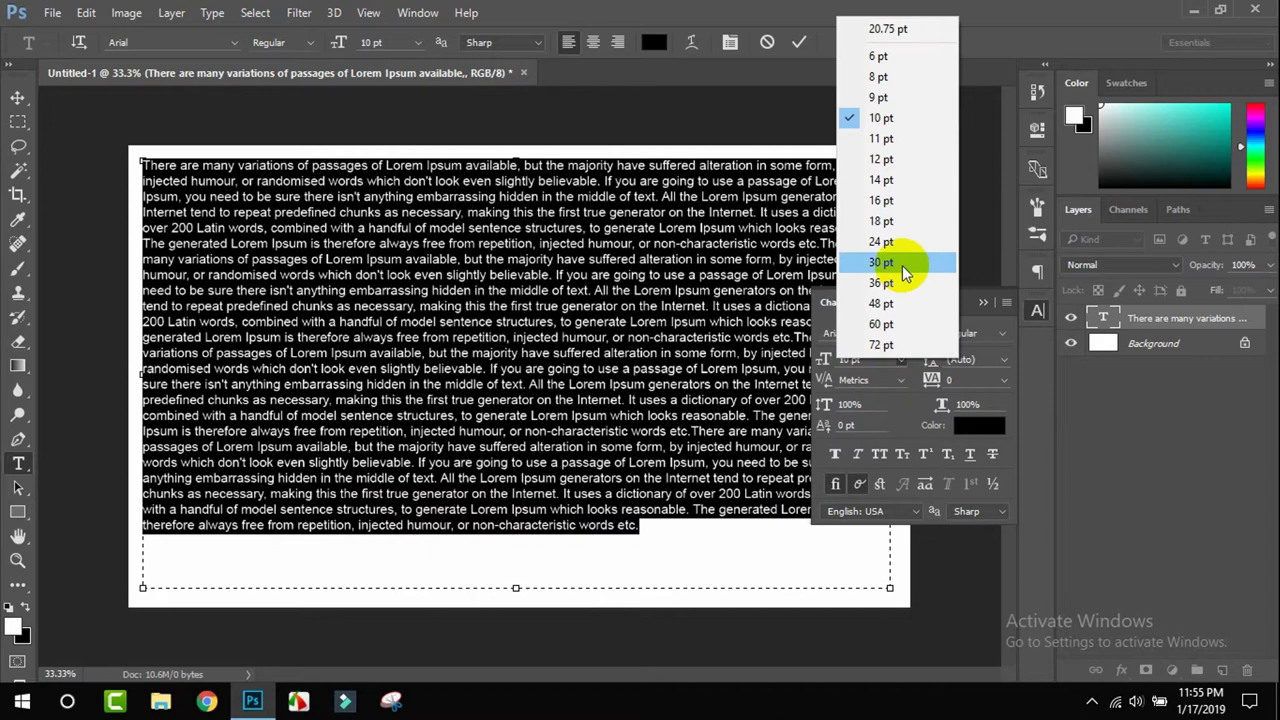
left_click(912, 98)
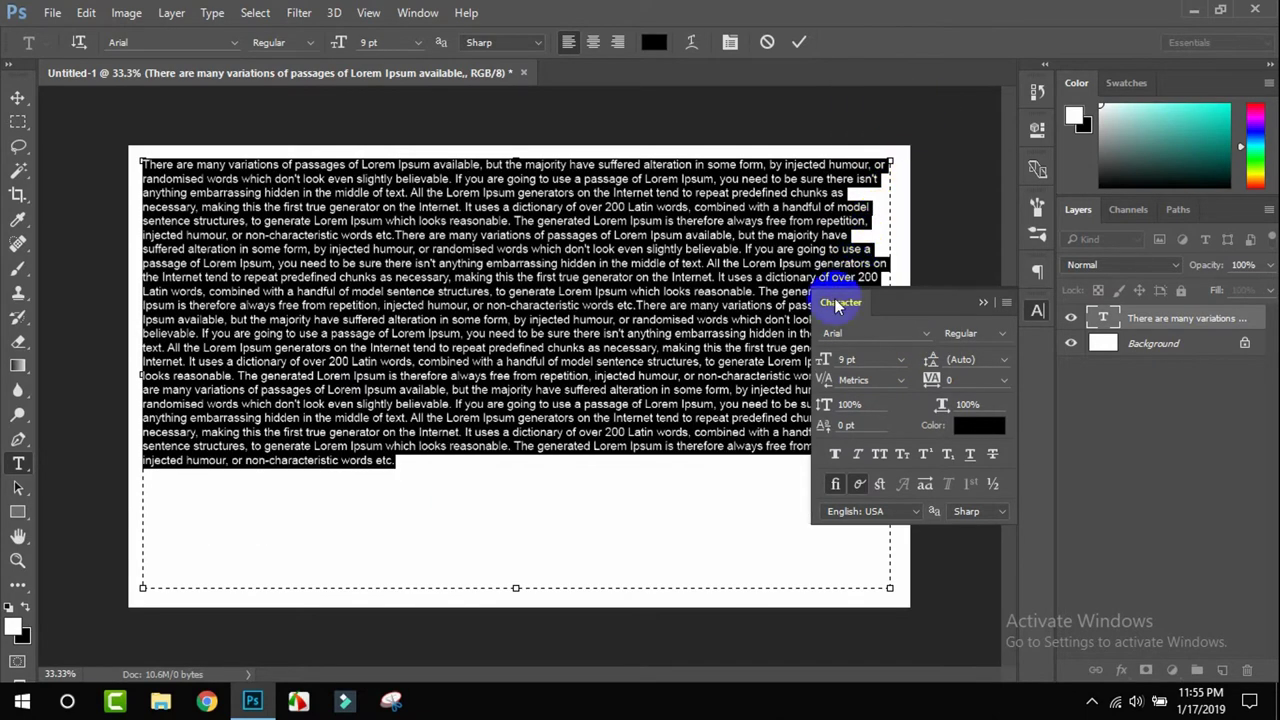
left_click(541, 456)
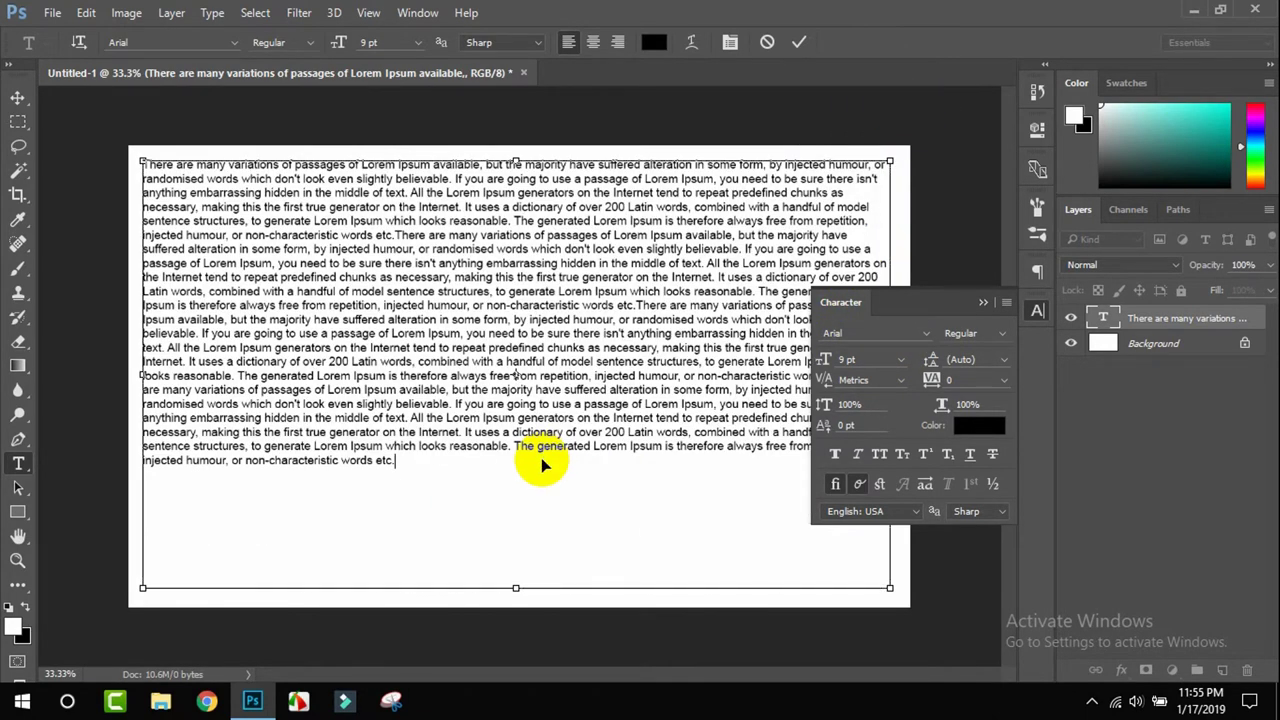
key("ctrl+v")
key("ctrl+v")
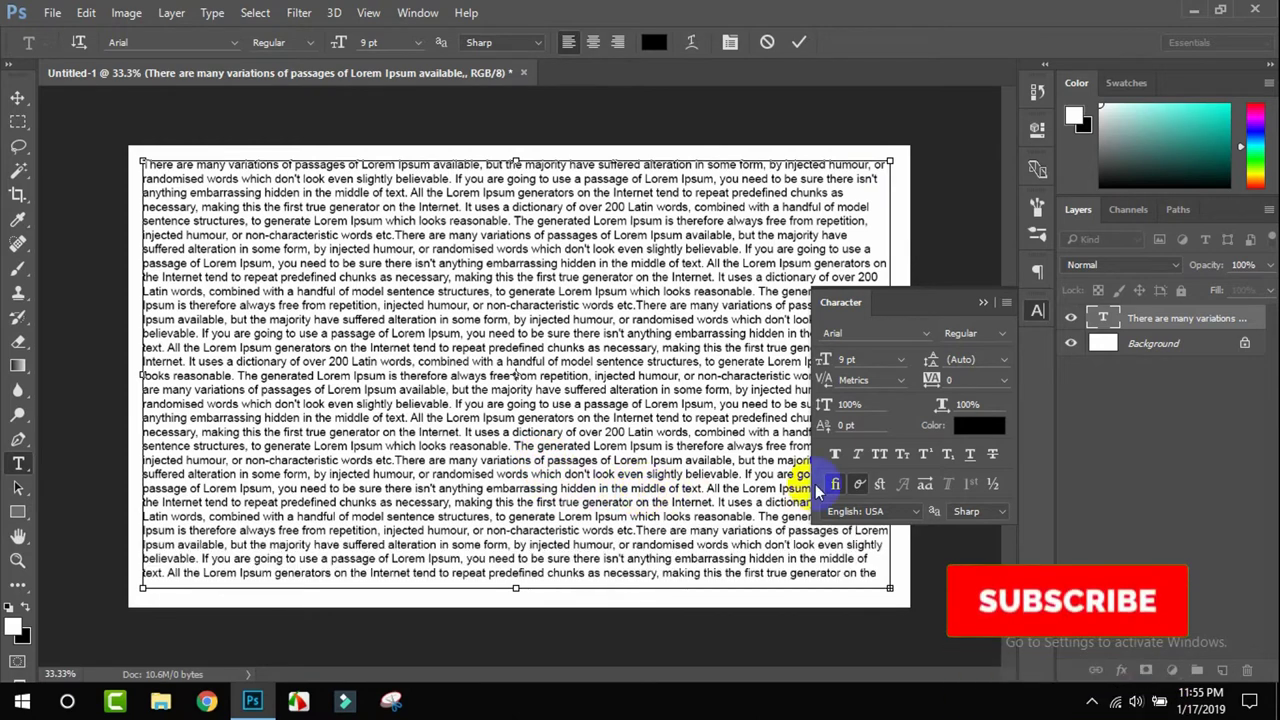
left_click(17, 97)
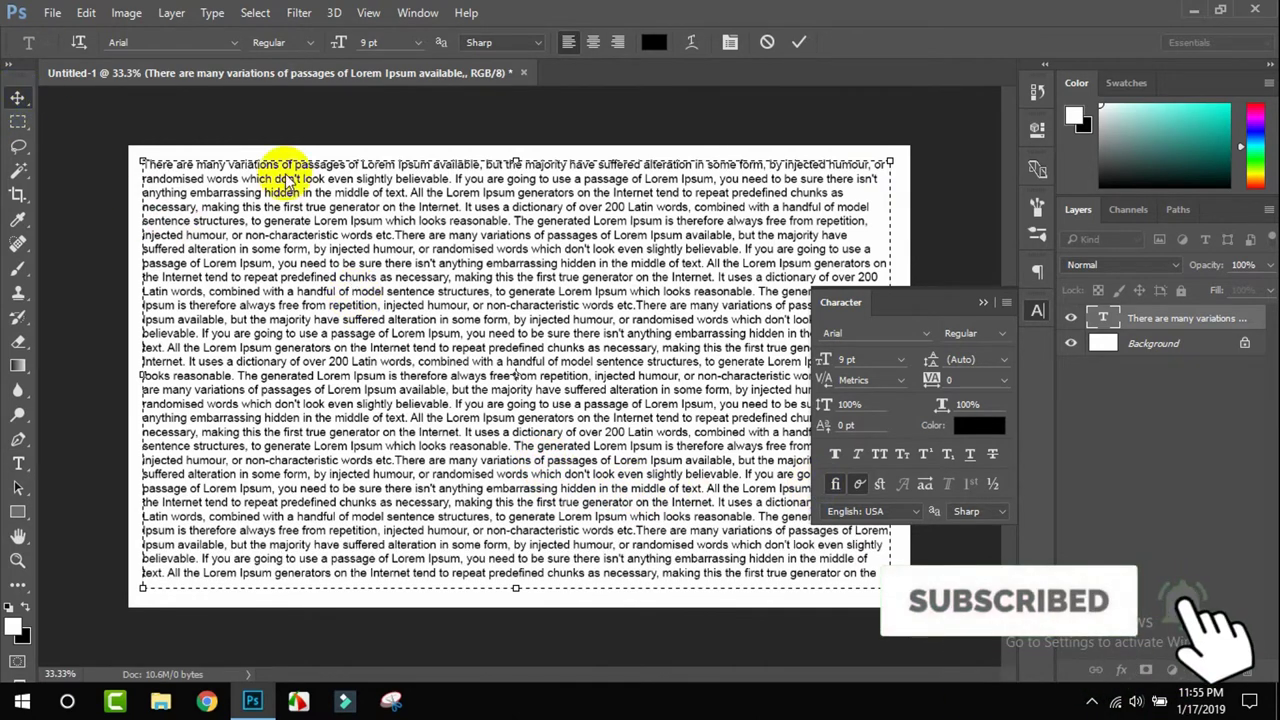
left_click(983, 302)
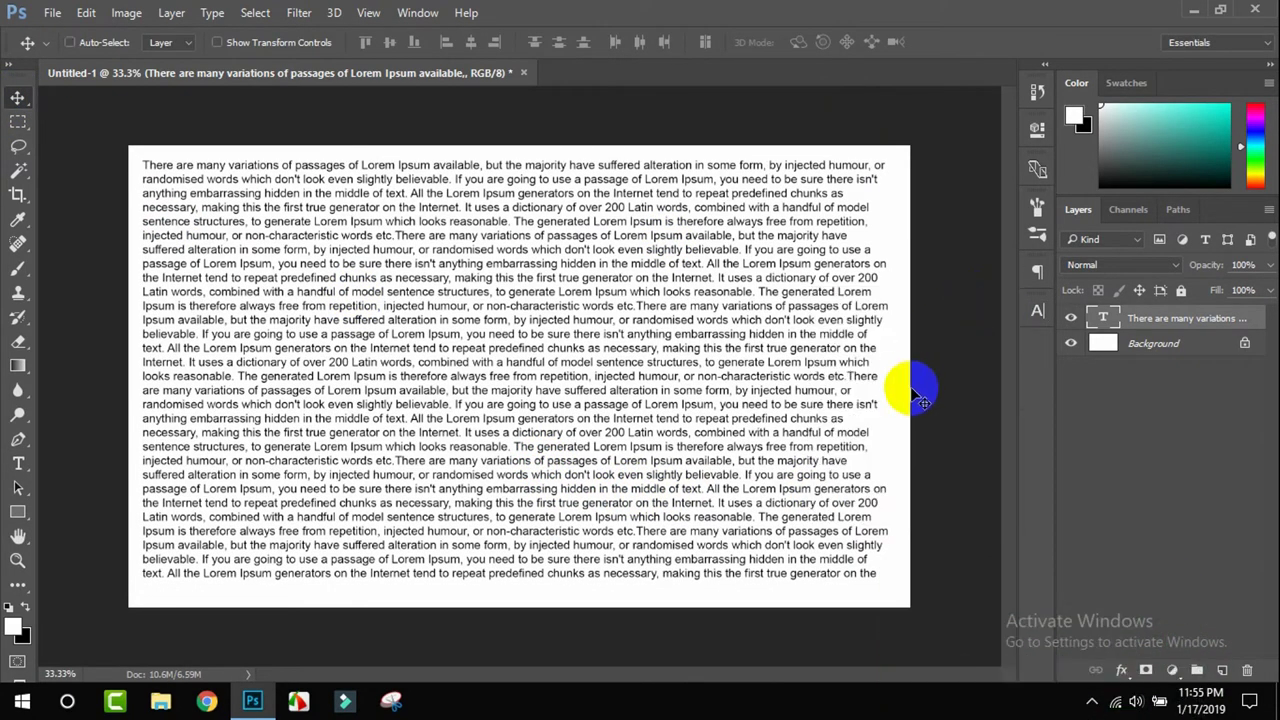
Step: Scale the Lorem Ipsum text layer up with Free Transform and nudge it over the canvas
key("ctrl+t")
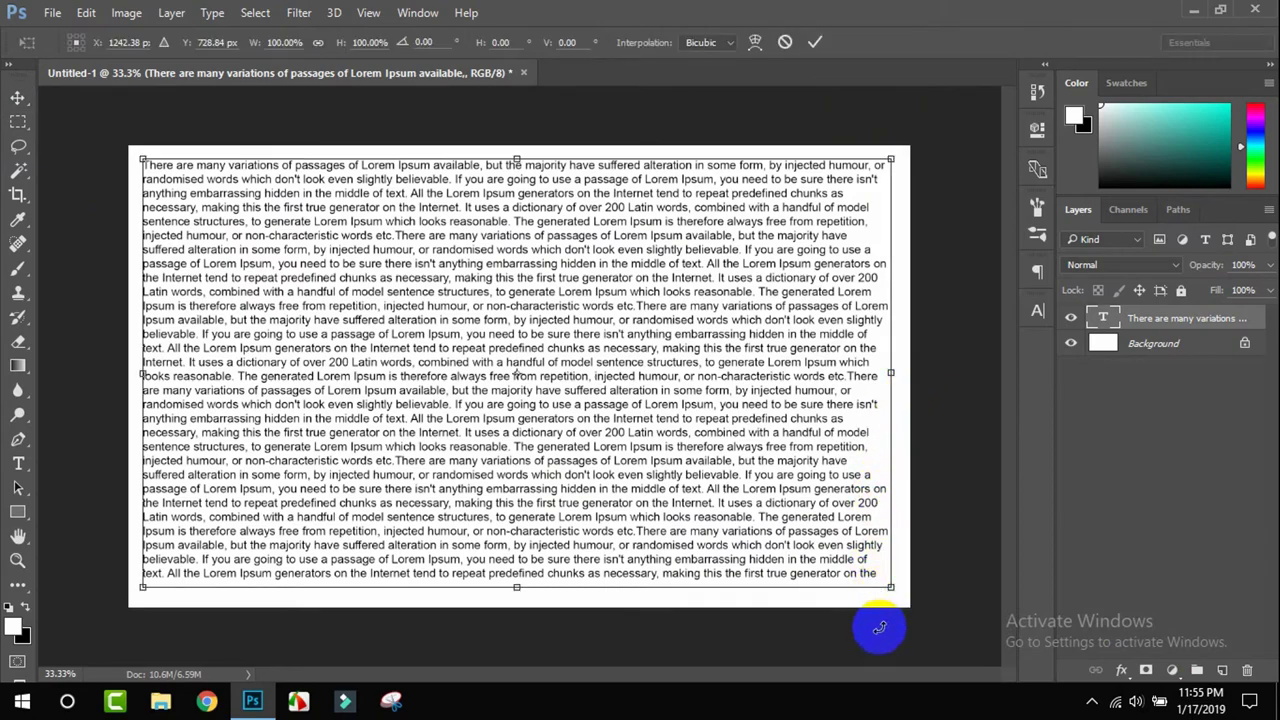
left_click_drag(892, 588, 922, 635)
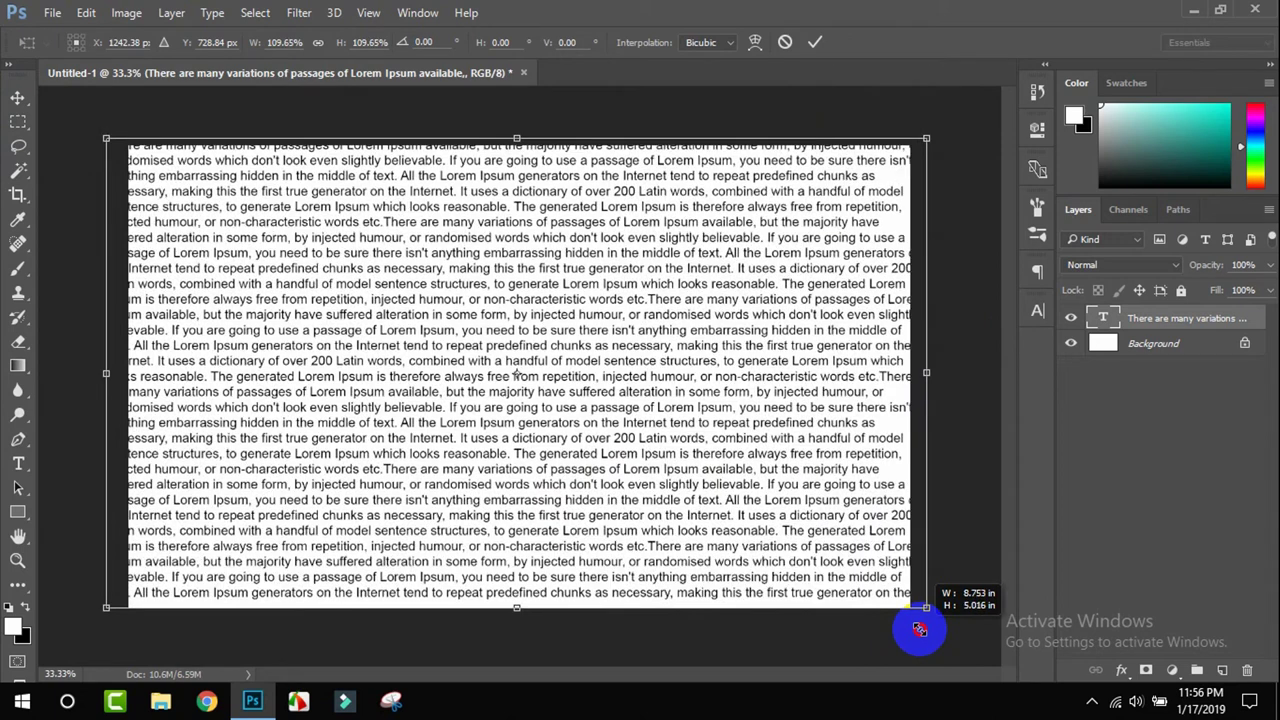
key("Return")
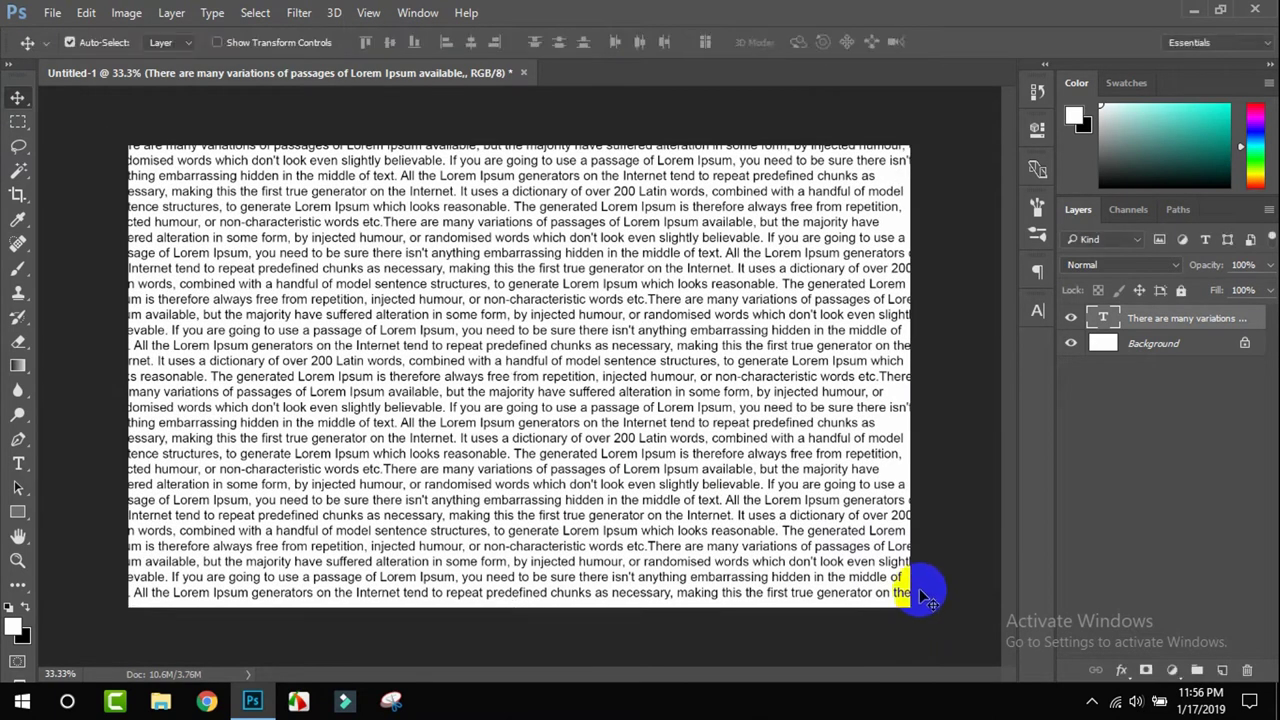
mouse_move(694, 449)
left_mouse_down()
mouse_move(718, 451)
mouse_move(706, 447)
left_mouse_up()
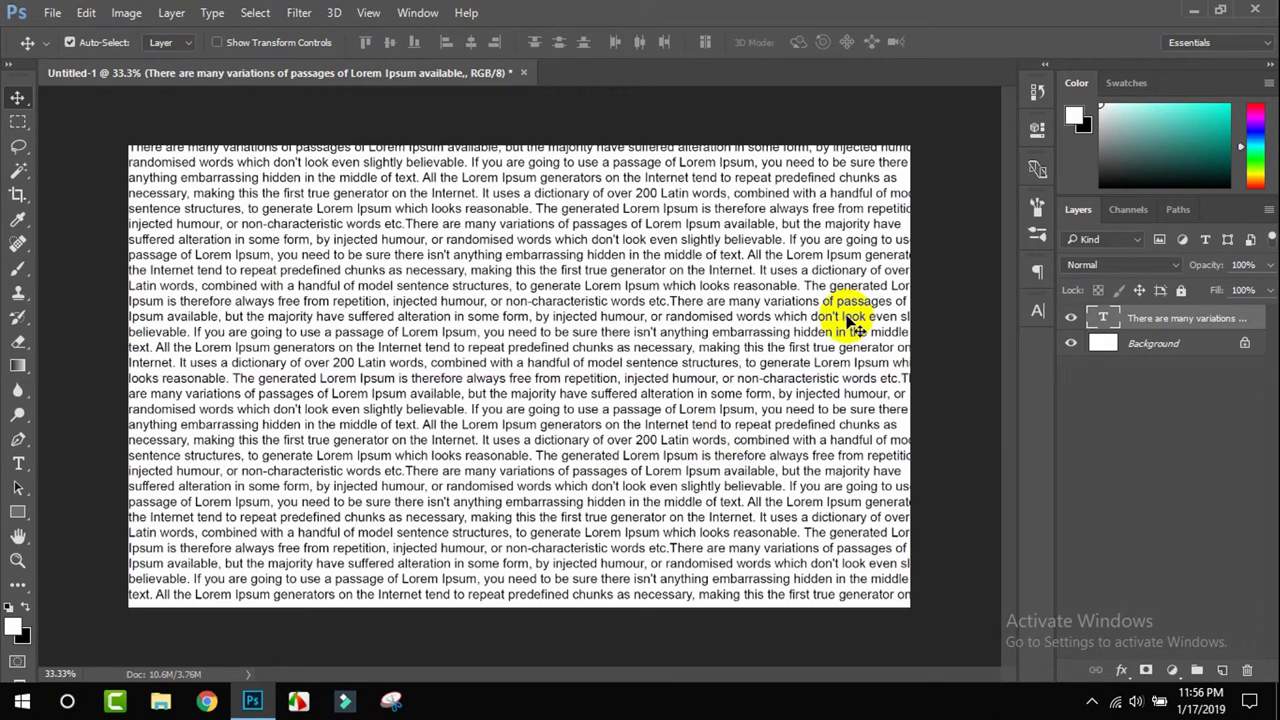
Step: Preview 17.cute-facebook-profile-pic-1-3 on the desktop, then drag it onto the Photoshop canvas
left_click(1195, 10)
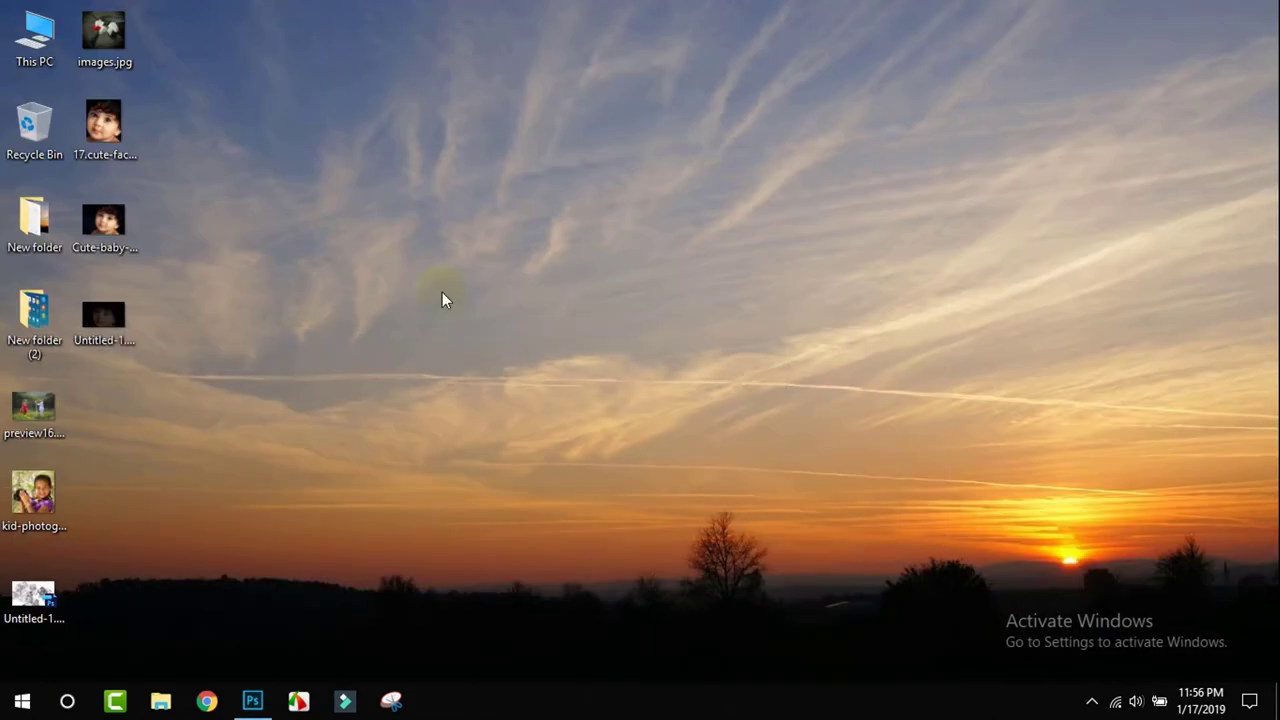
double_click(130, 133)
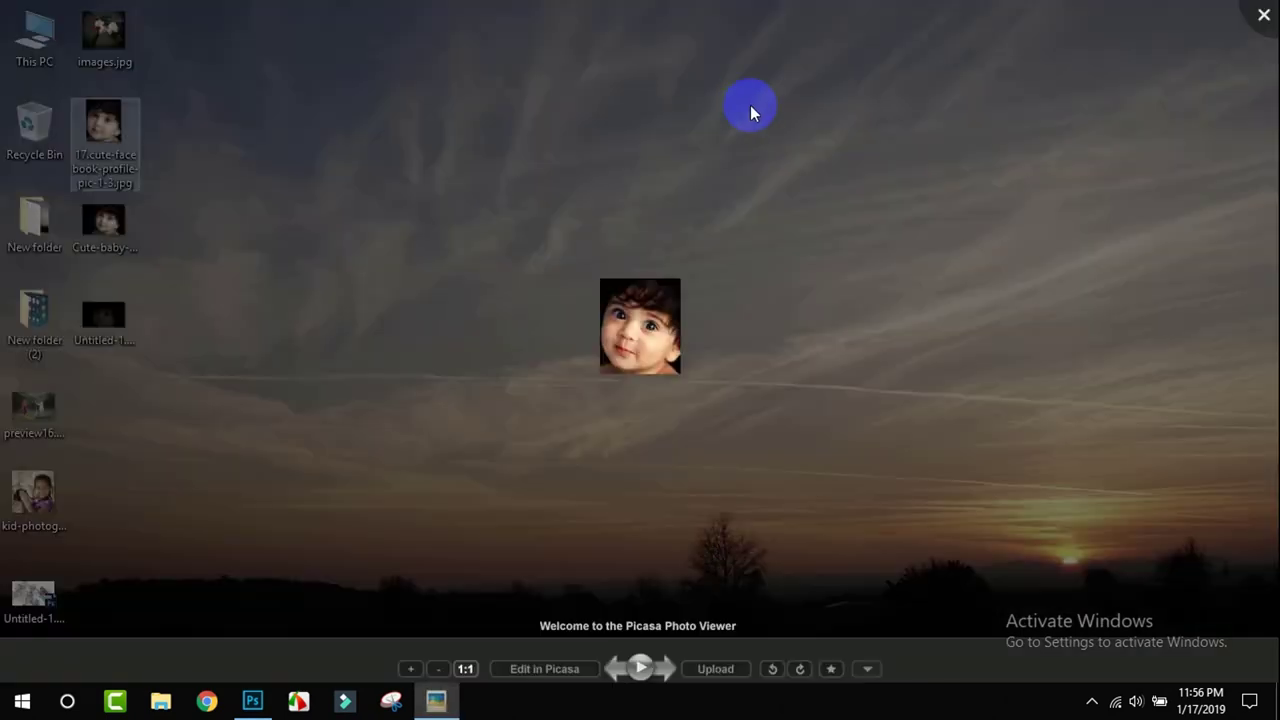
left_click(1259, 13)
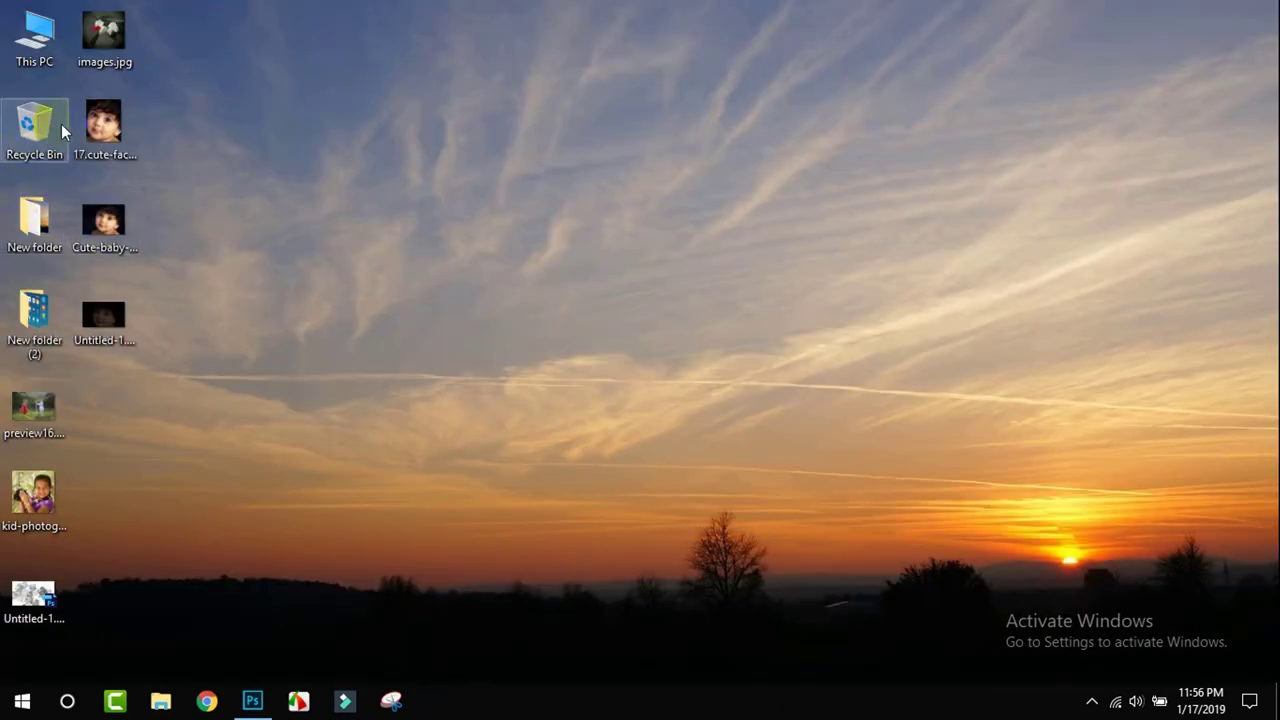
left_click_drag(104, 124, 260, 702)
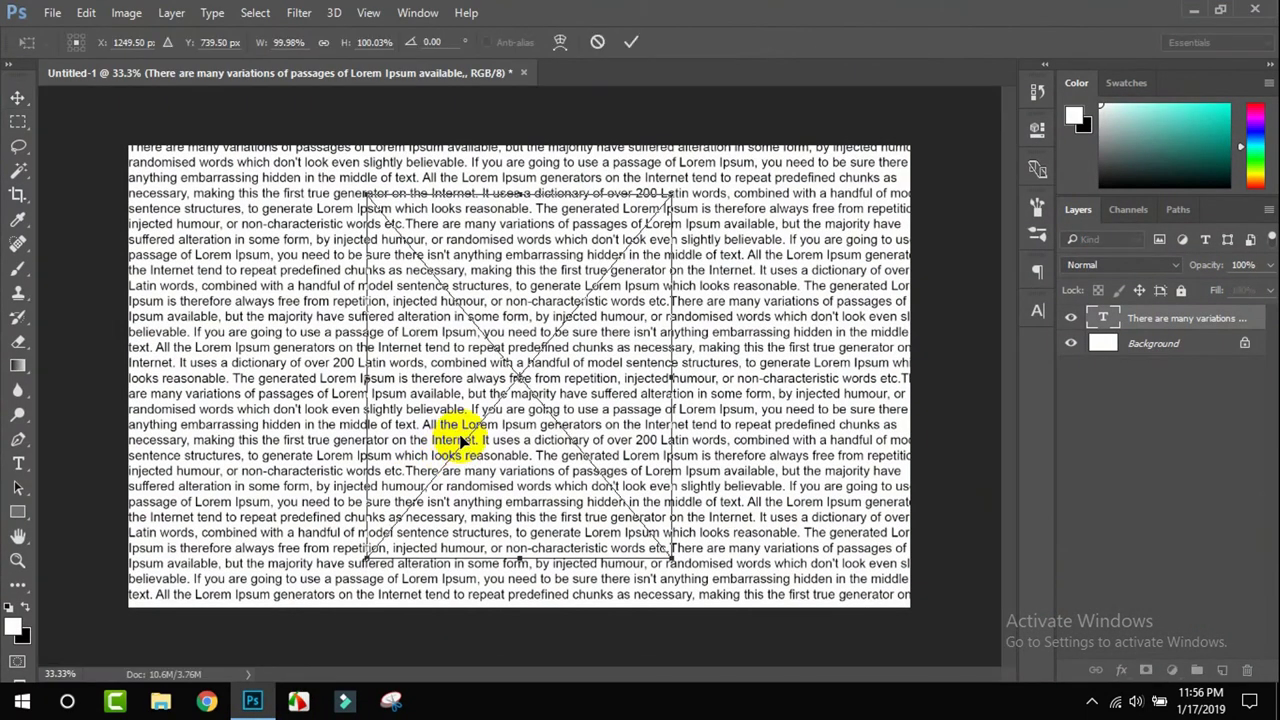
left_click_drag(260, 702, 460, 440)
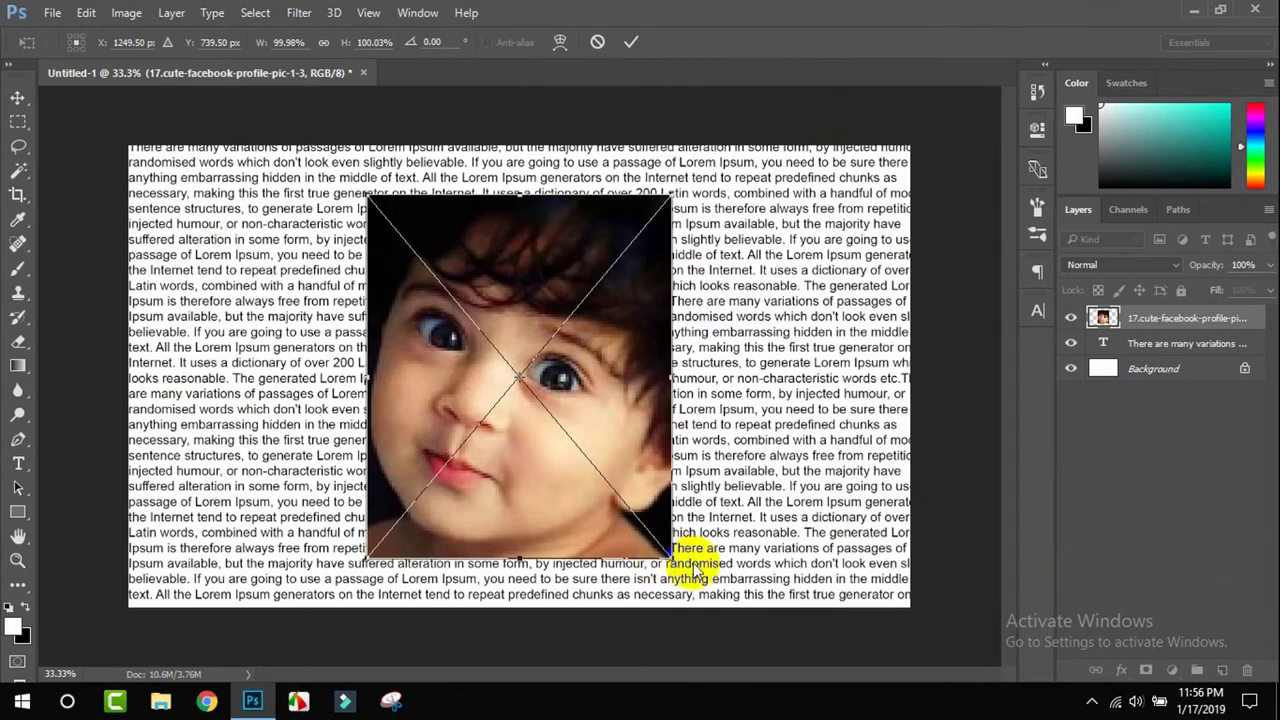
Step: Scale the placed baby photo up to about 133% and commit the transform
left_click_drag(668, 554, 709, 630)
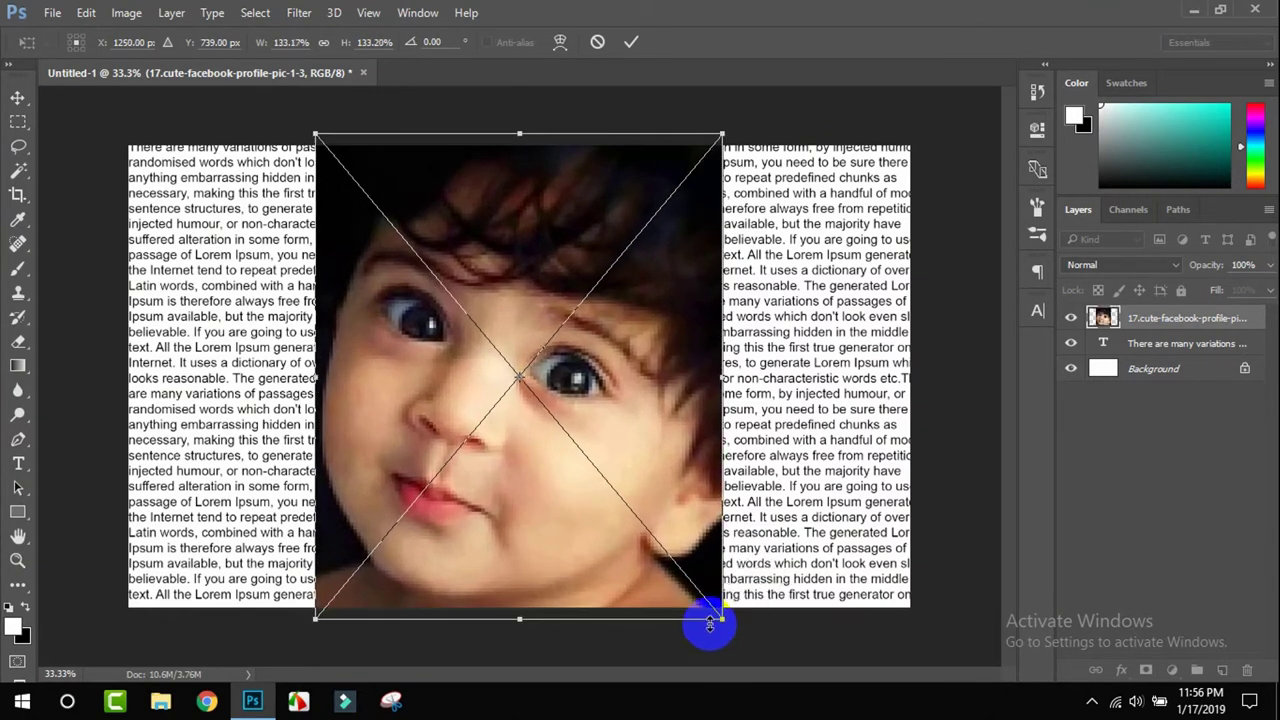
key("Return")
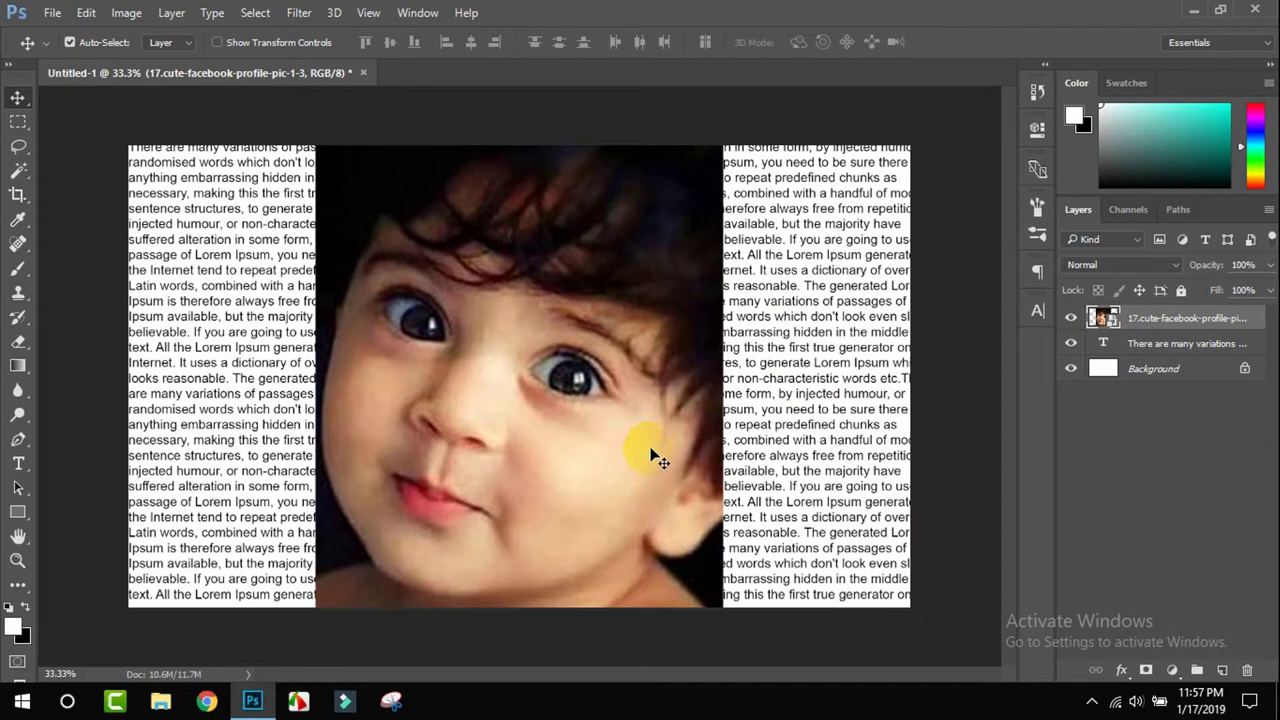
left_click(680, 433)
left_click(1127, 349)
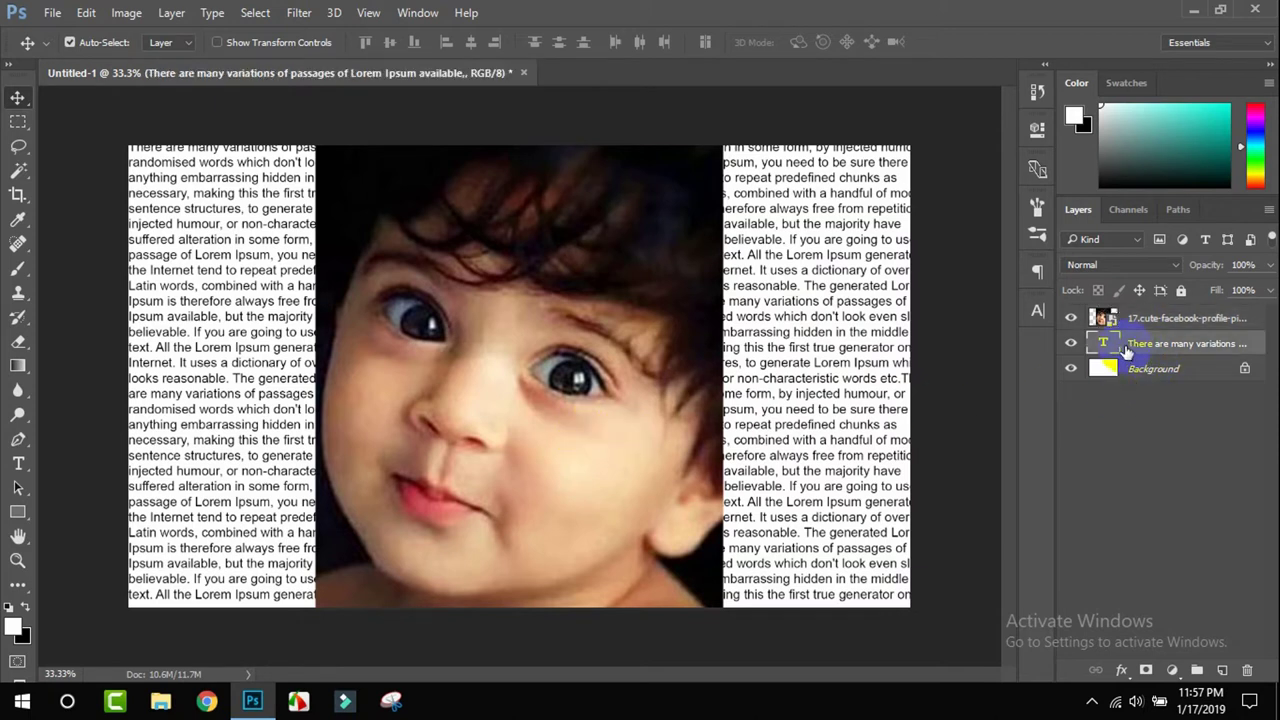
left_click(1181, 322)
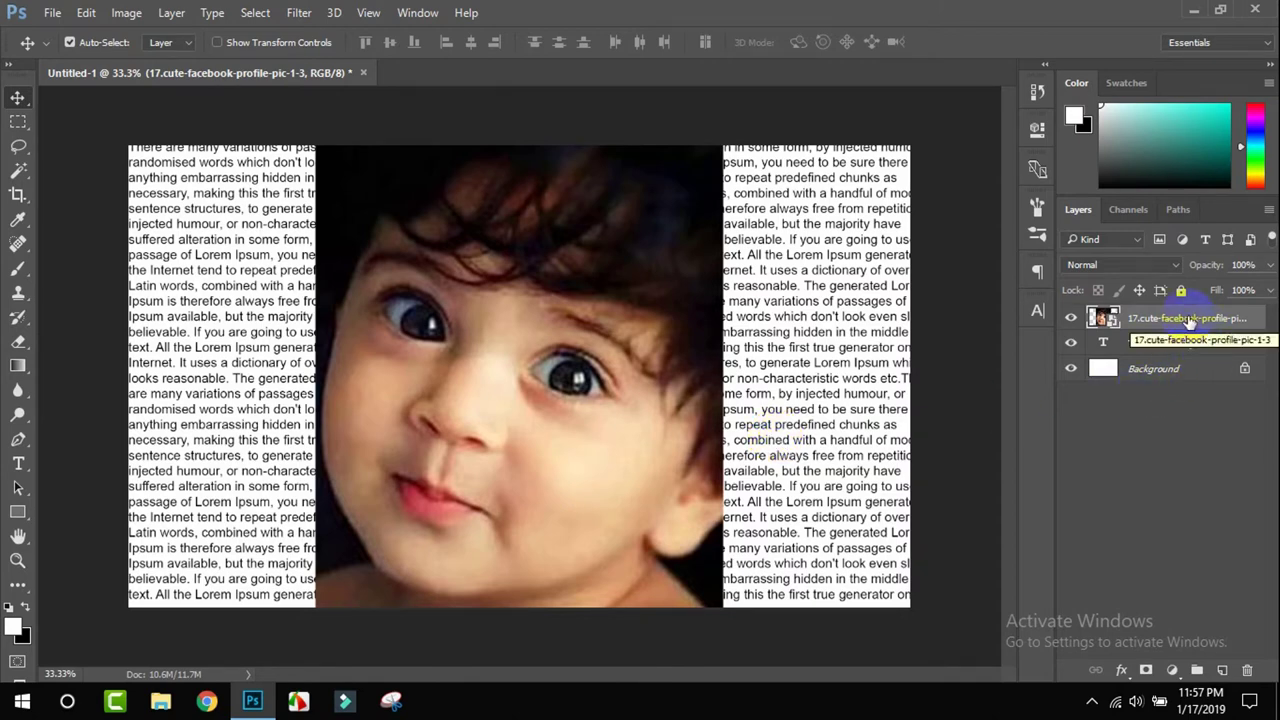
Step: Clip the baby photo layer to the Lorem Ipsum text and unlock Background as Layer 0
right_click(1188, 320)
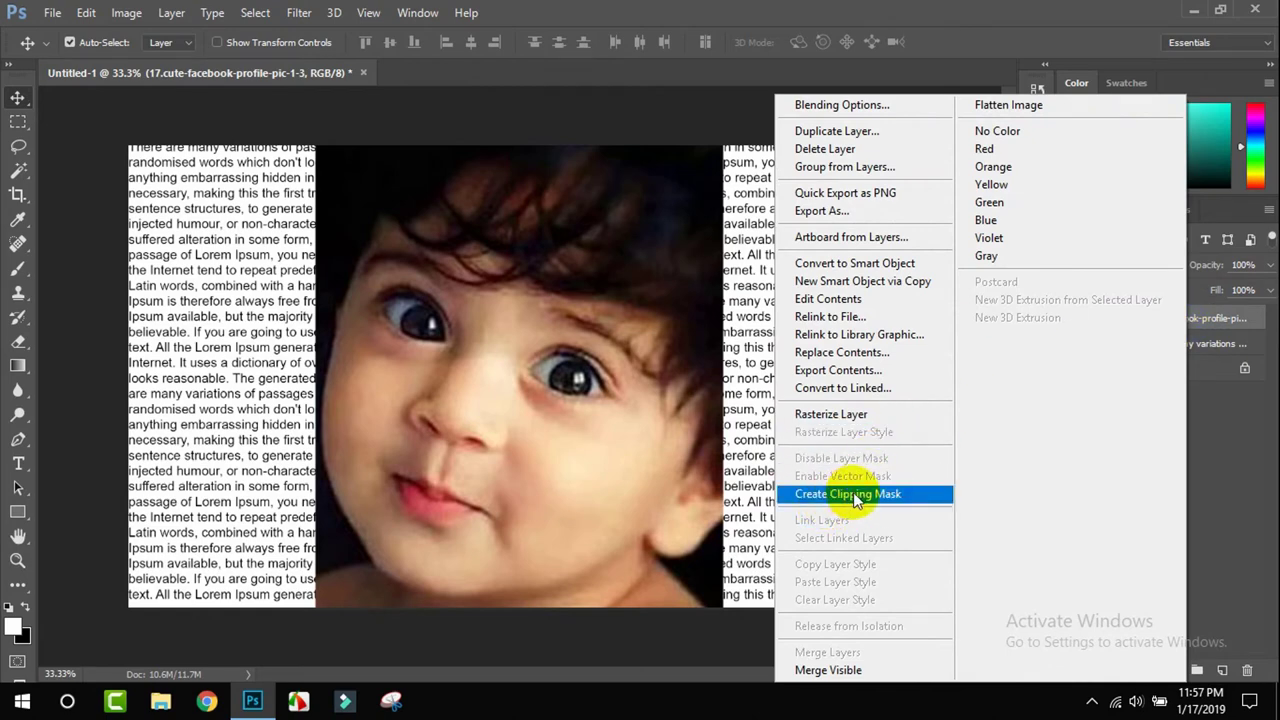
left_click(853, 494)
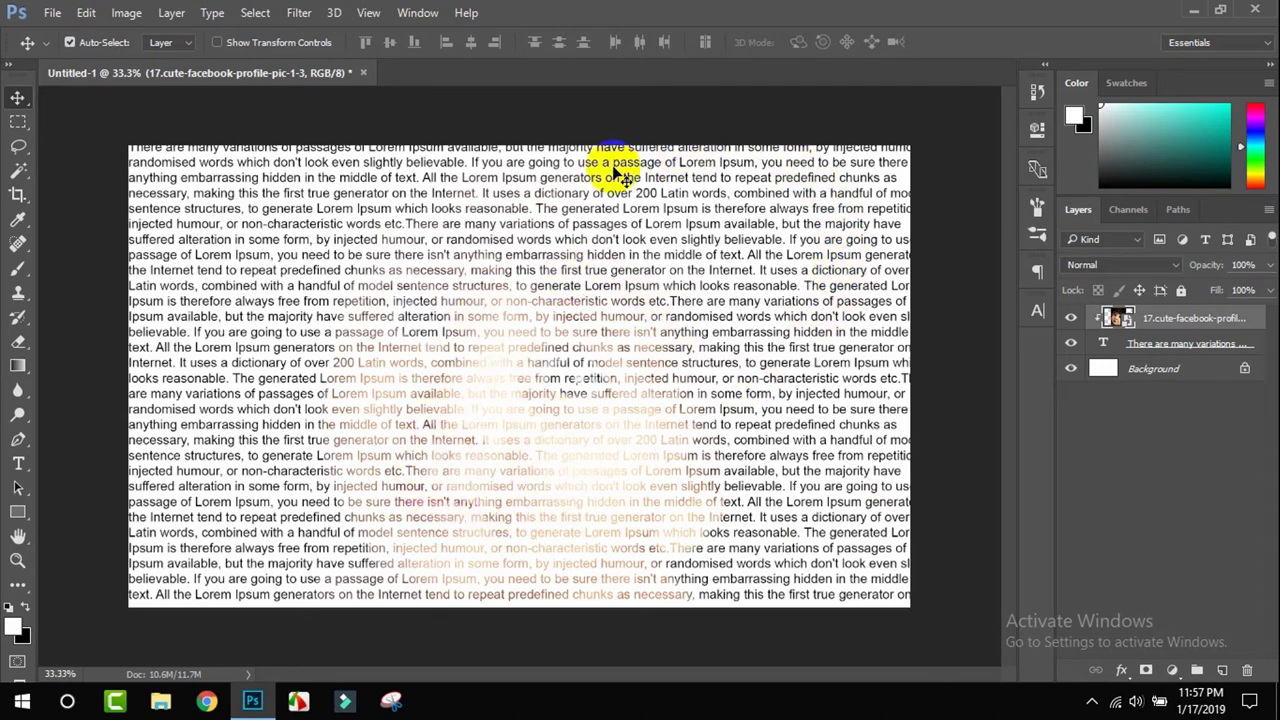
left_click(1245, 369)
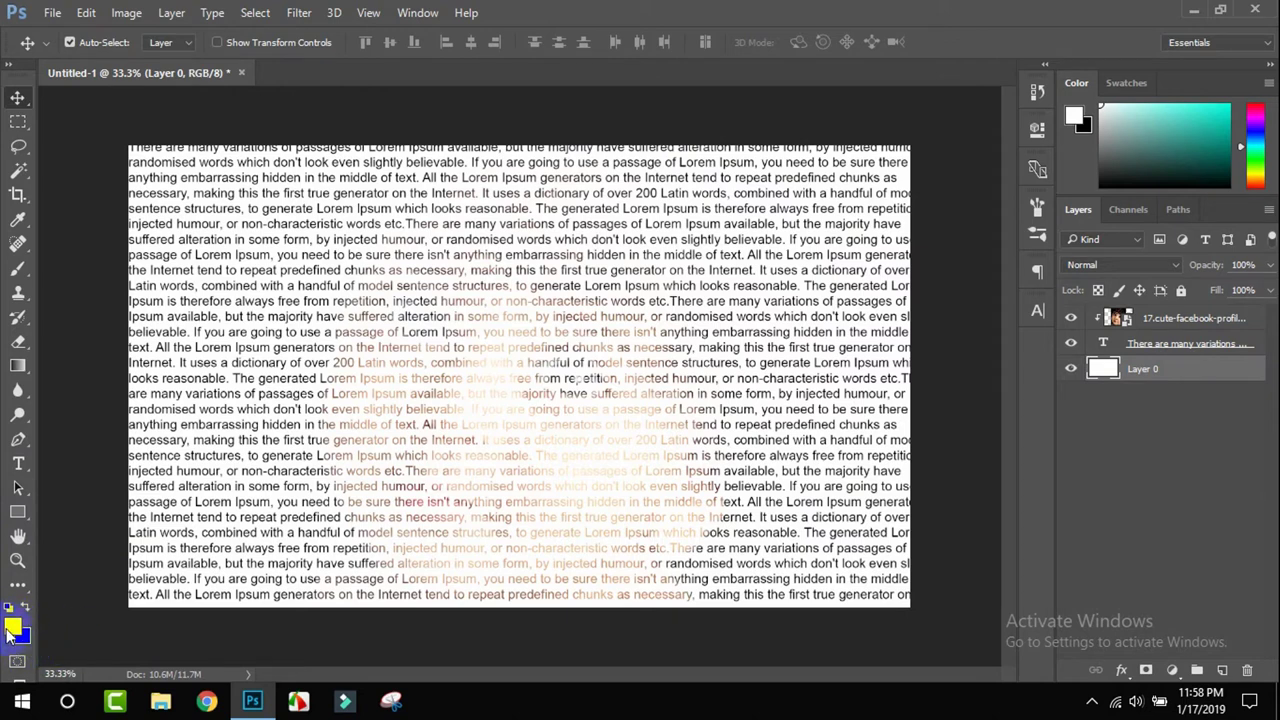
Step: Turn Layer 0 black so the portrait shows only through the text letters
left_click_drag(22, 640, 1110, 372)
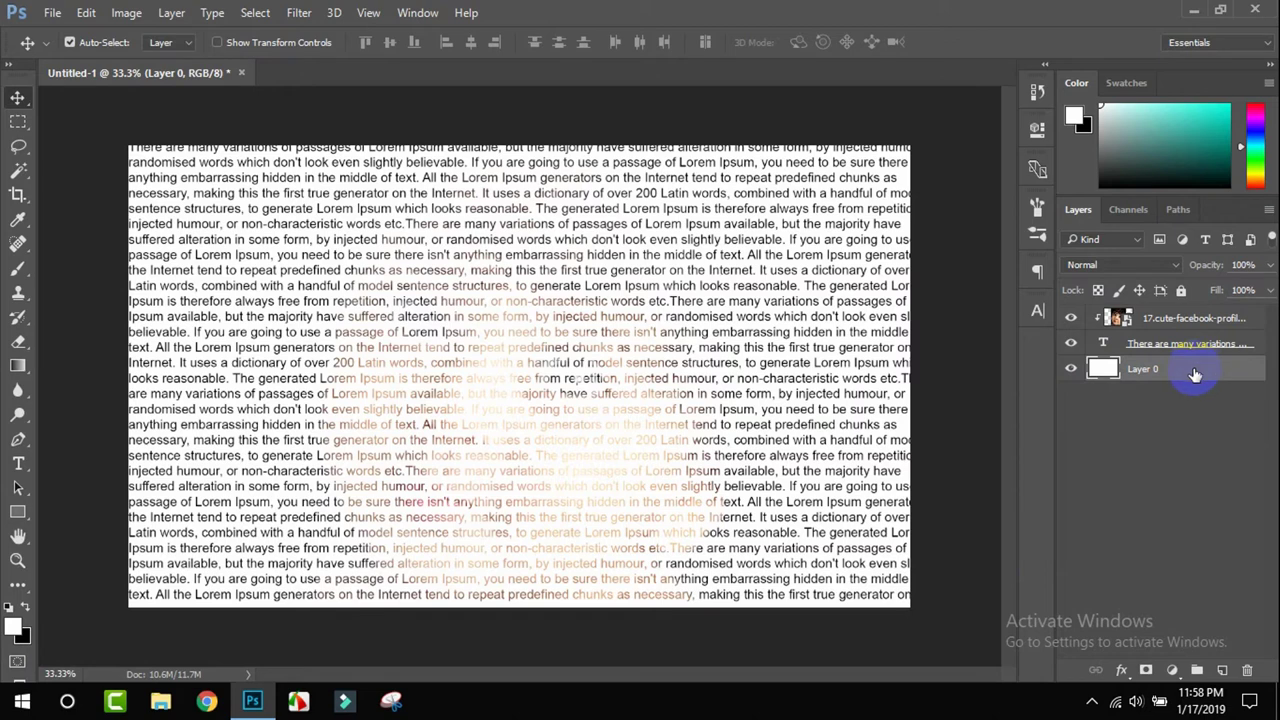
key("ctrl+i")
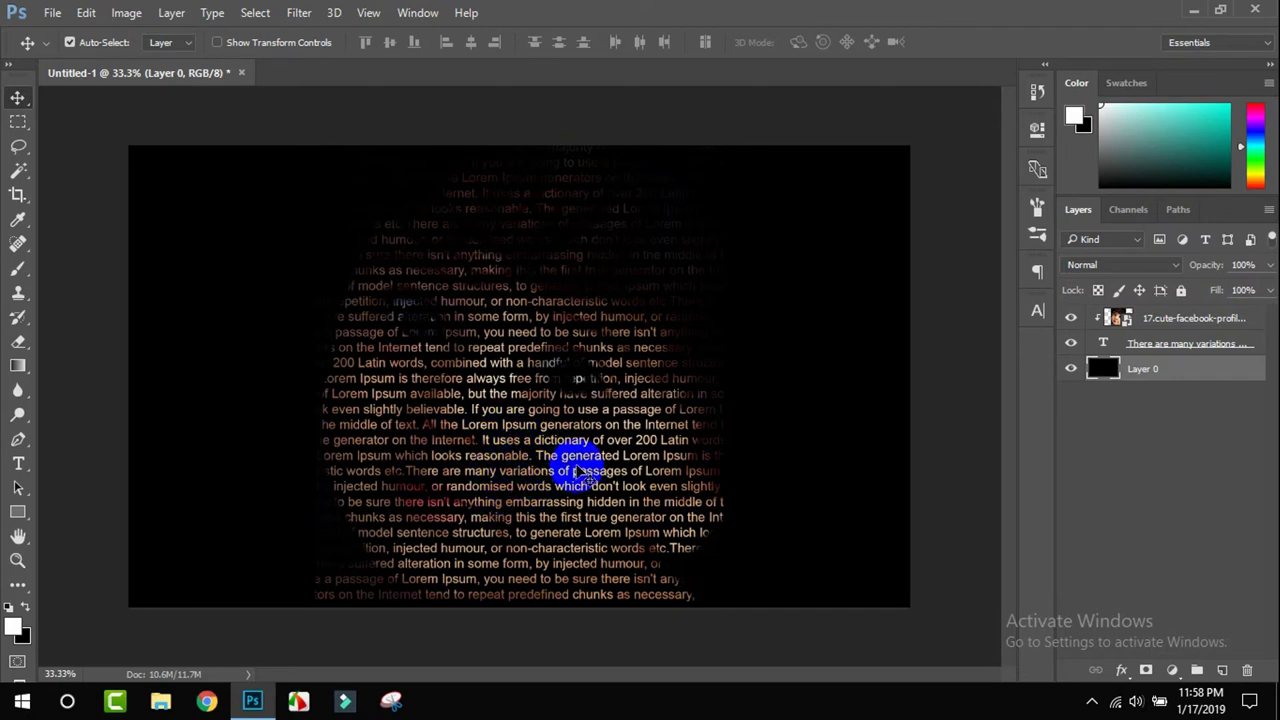
Step: Enter the Lorem Ipsum text layer with the Type tool and triple-click to select the whole block
left_click(19, 465)
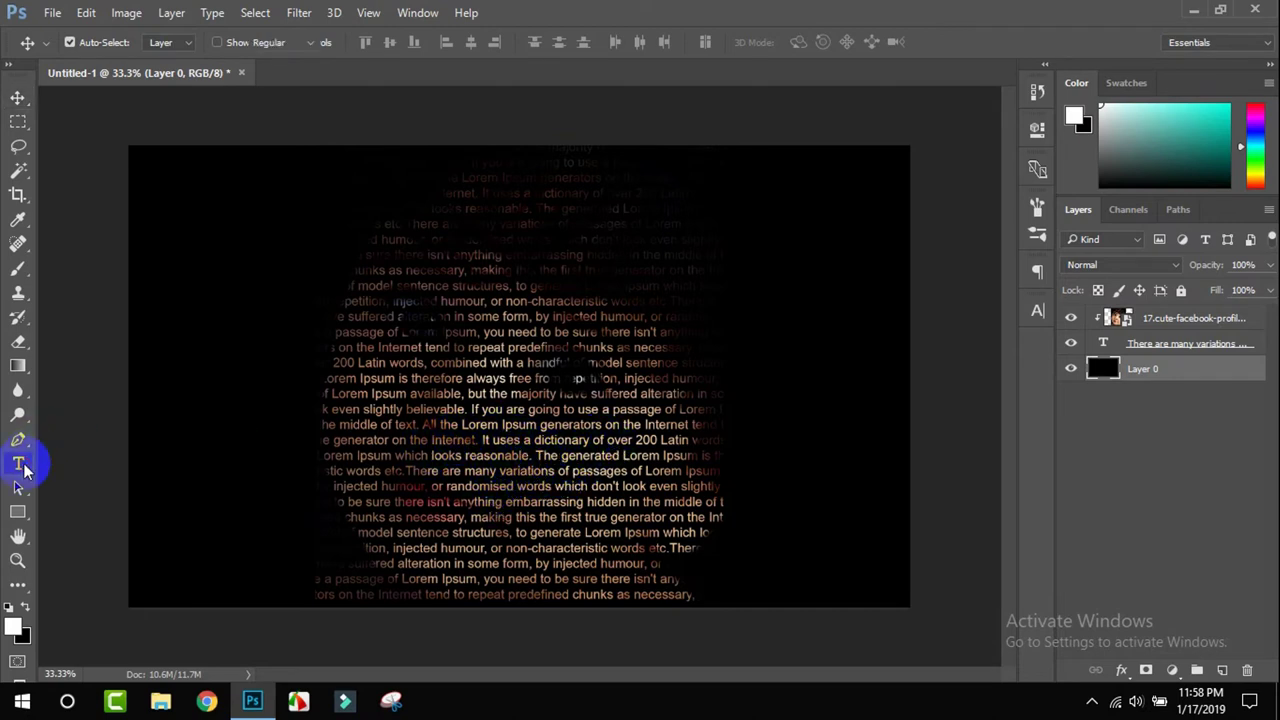
left_click(497, 443)
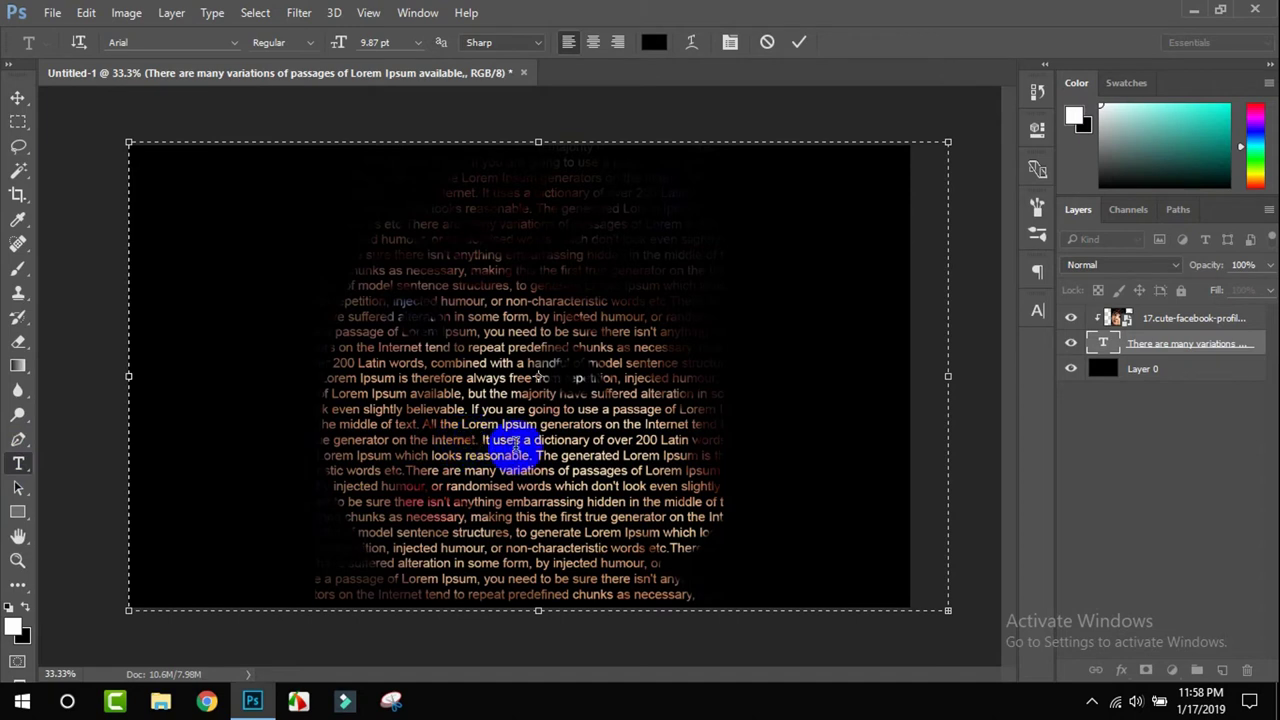
double_click(515, 441)
left_click(518, 440)
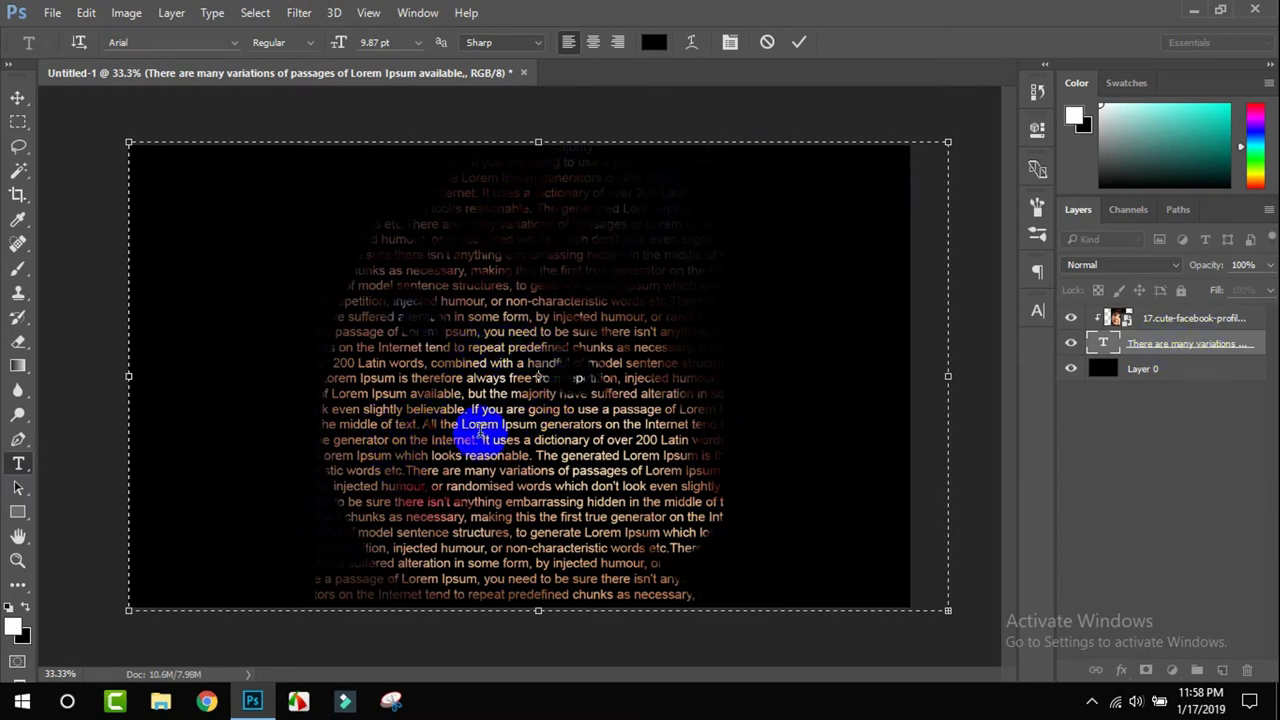
triple_click(641, 416)
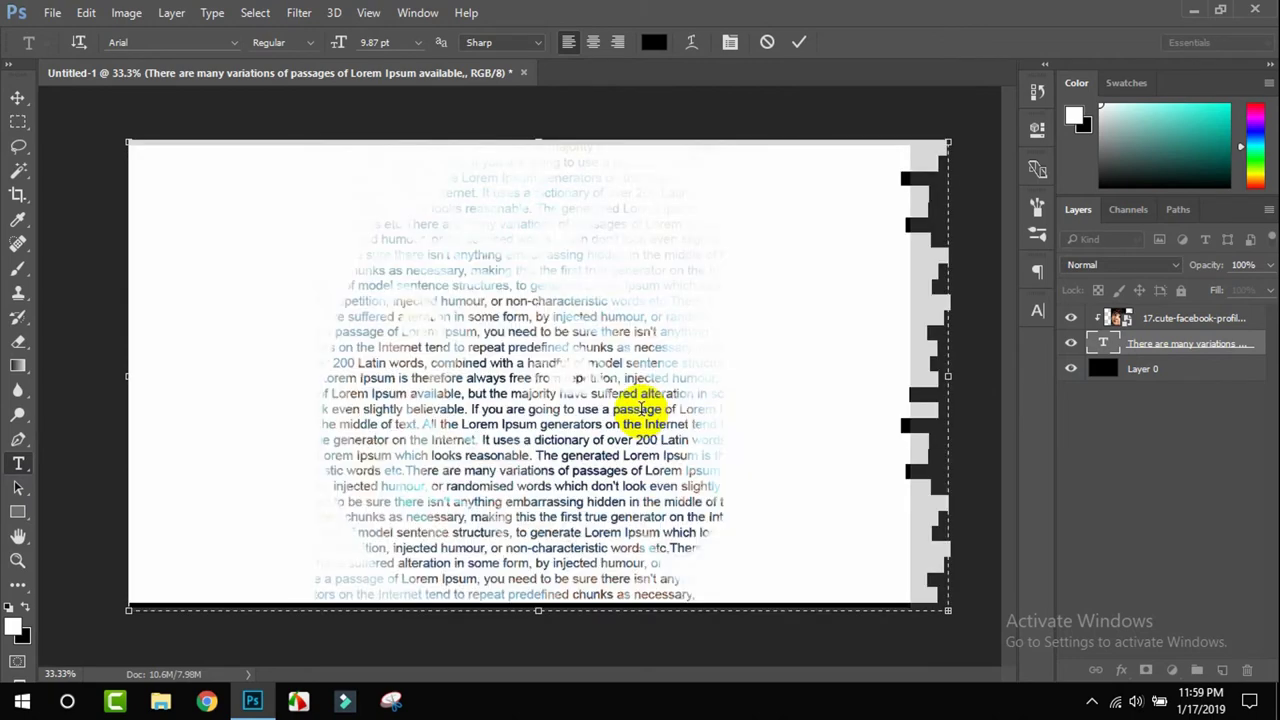
Step: Set the selected Lorem Ipsum text to 7 pt in the Character panel
left_click(1041, 313)
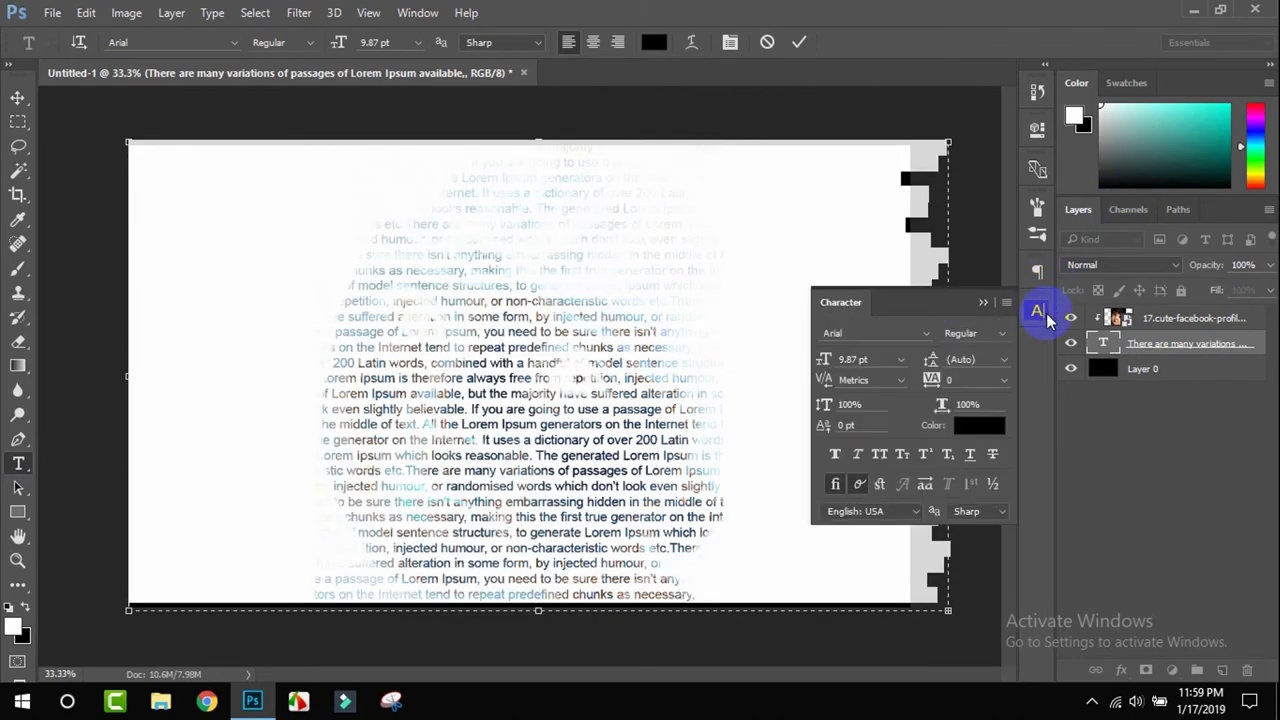
left_click(901, 360)
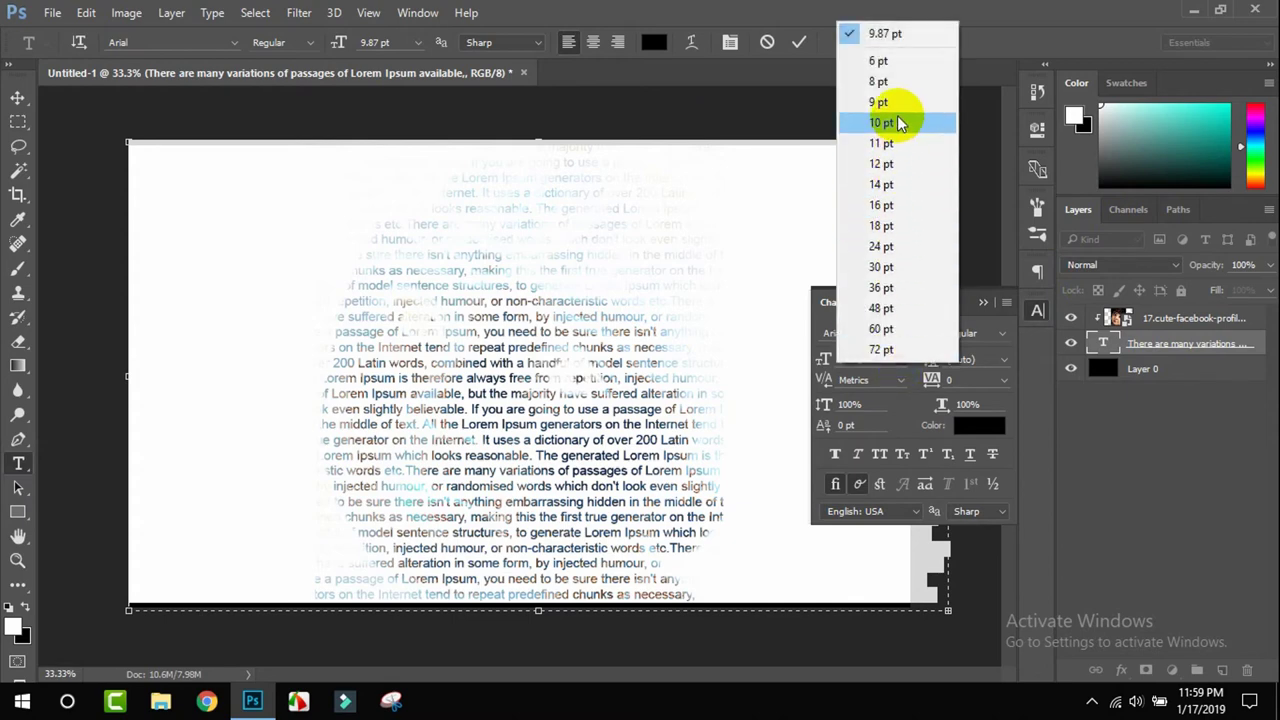
left_click(897, 80)
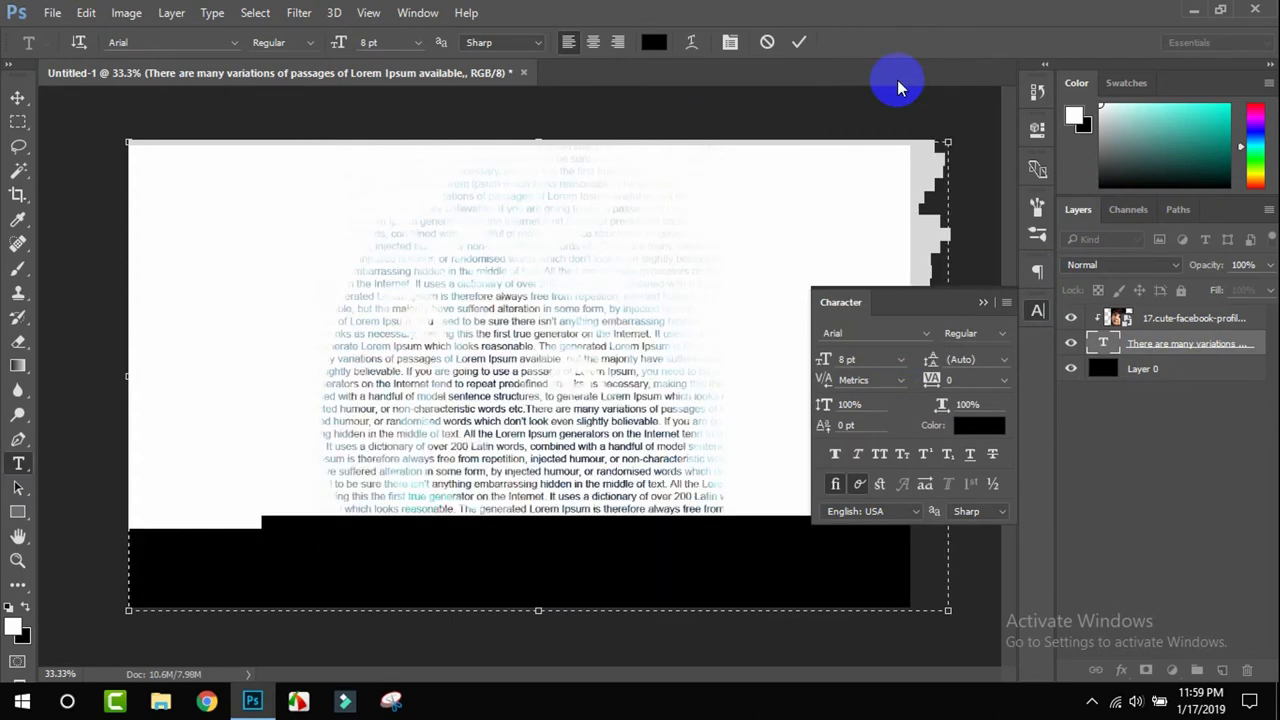
left_click(901, 360)
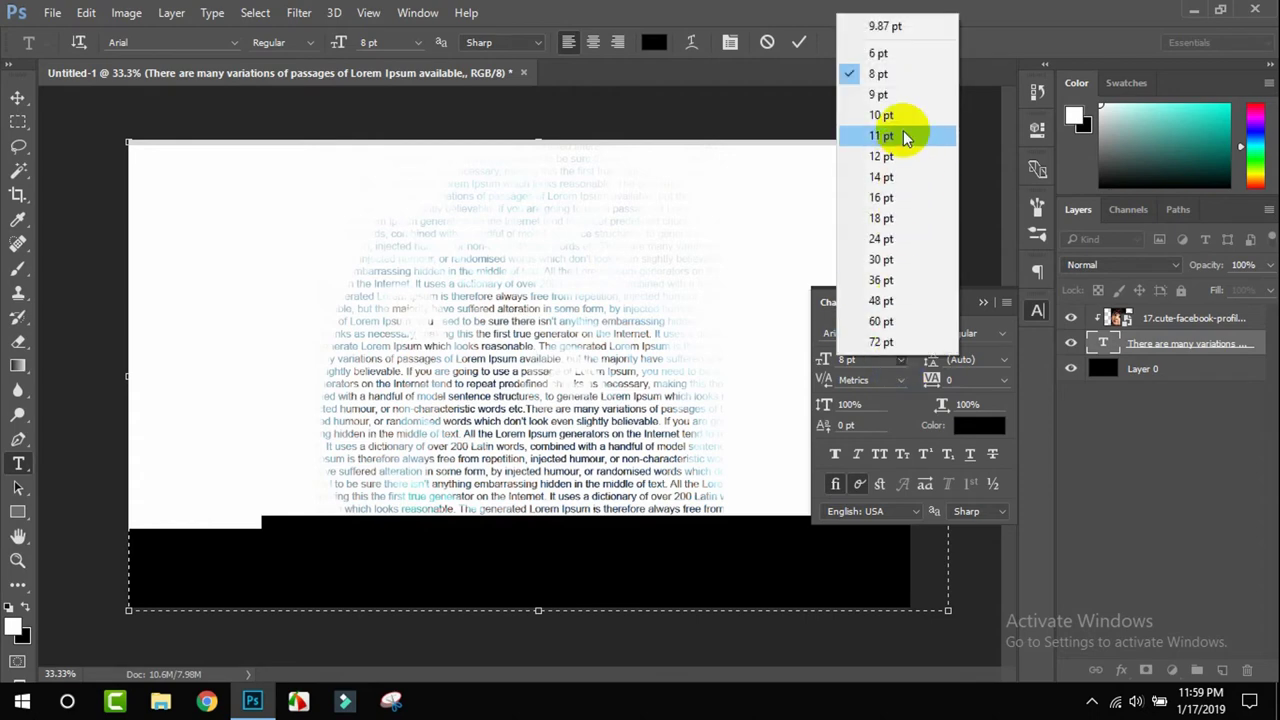
left_click(903, 55)
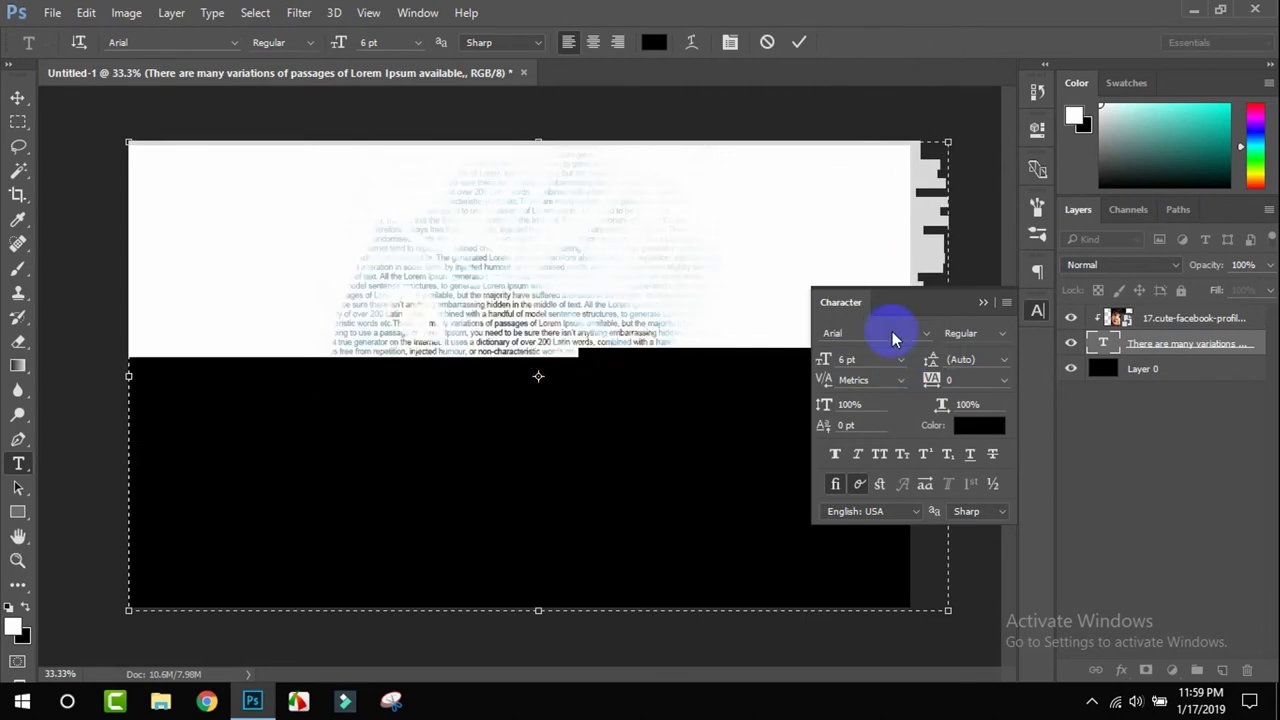
left_click(825, 364)
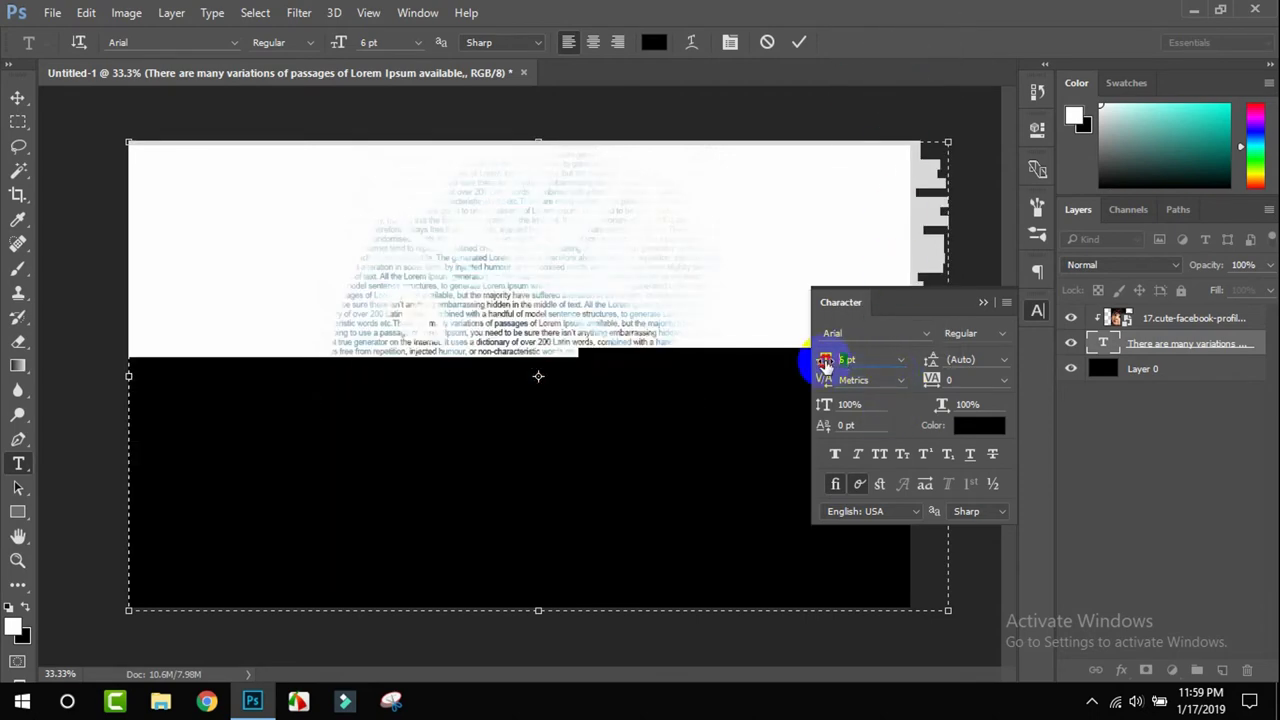
left_click_drag(826, 362, 830, 362)
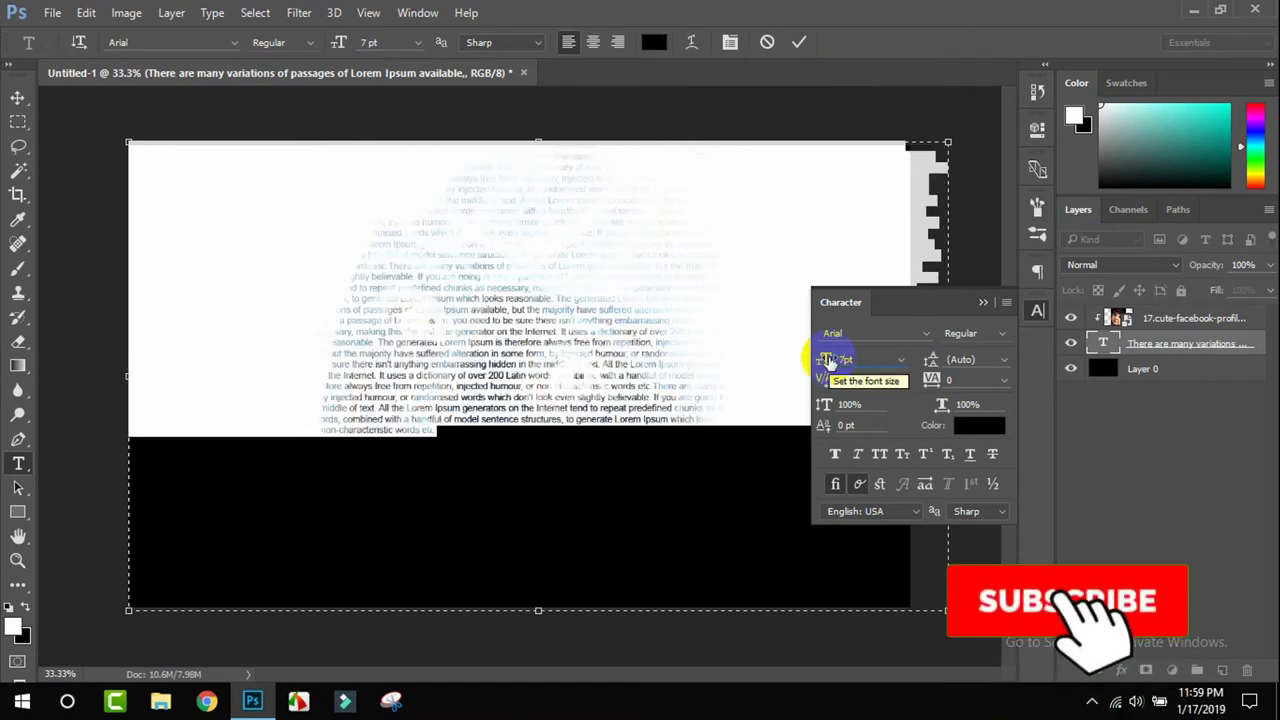
Step: Copy most of the Lorem Ipsum text and paste it at the end to fill the portrait
left_click(509, 451)
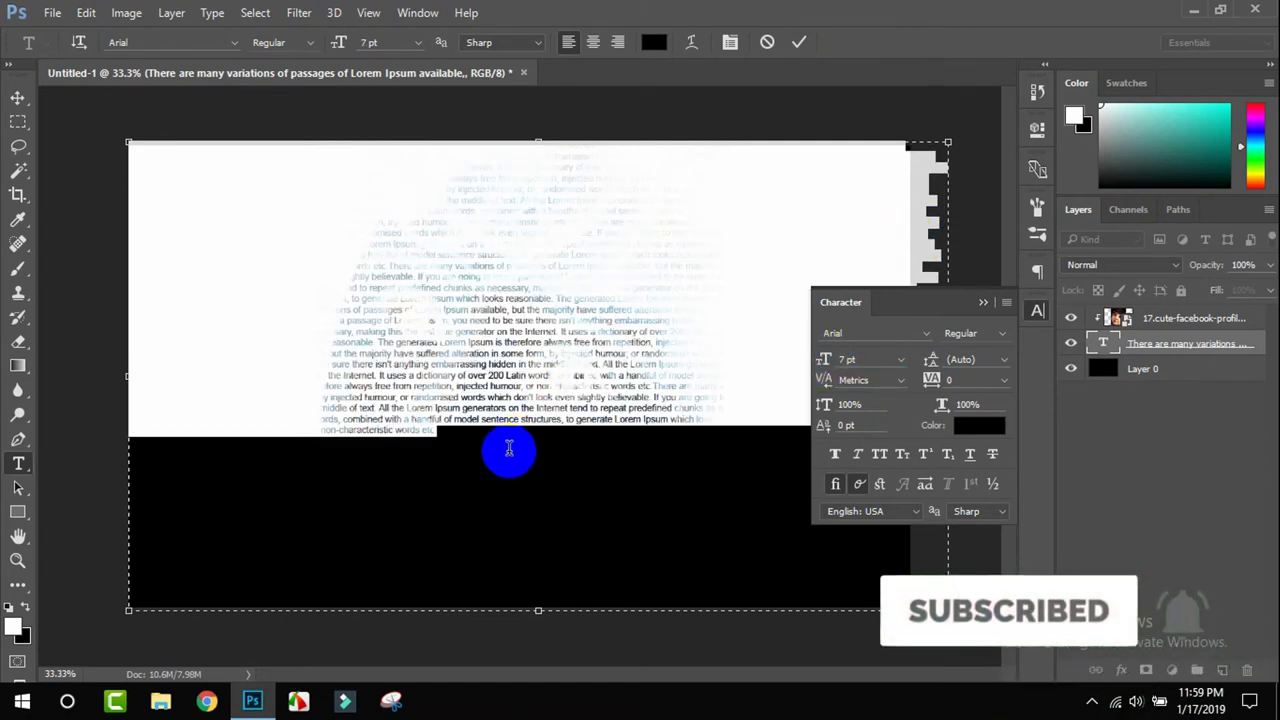
left_click_drag(488, 448, 415, 308)
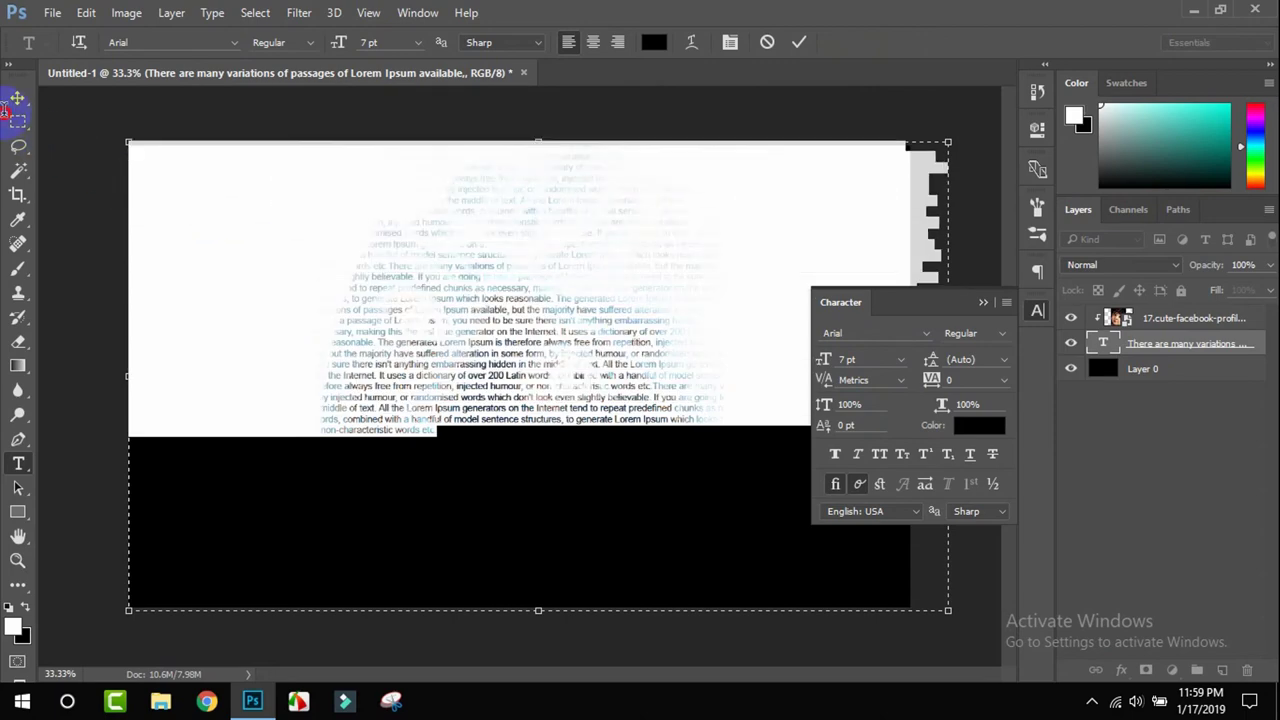
right_click(415, 308)
left_click(457, 322)
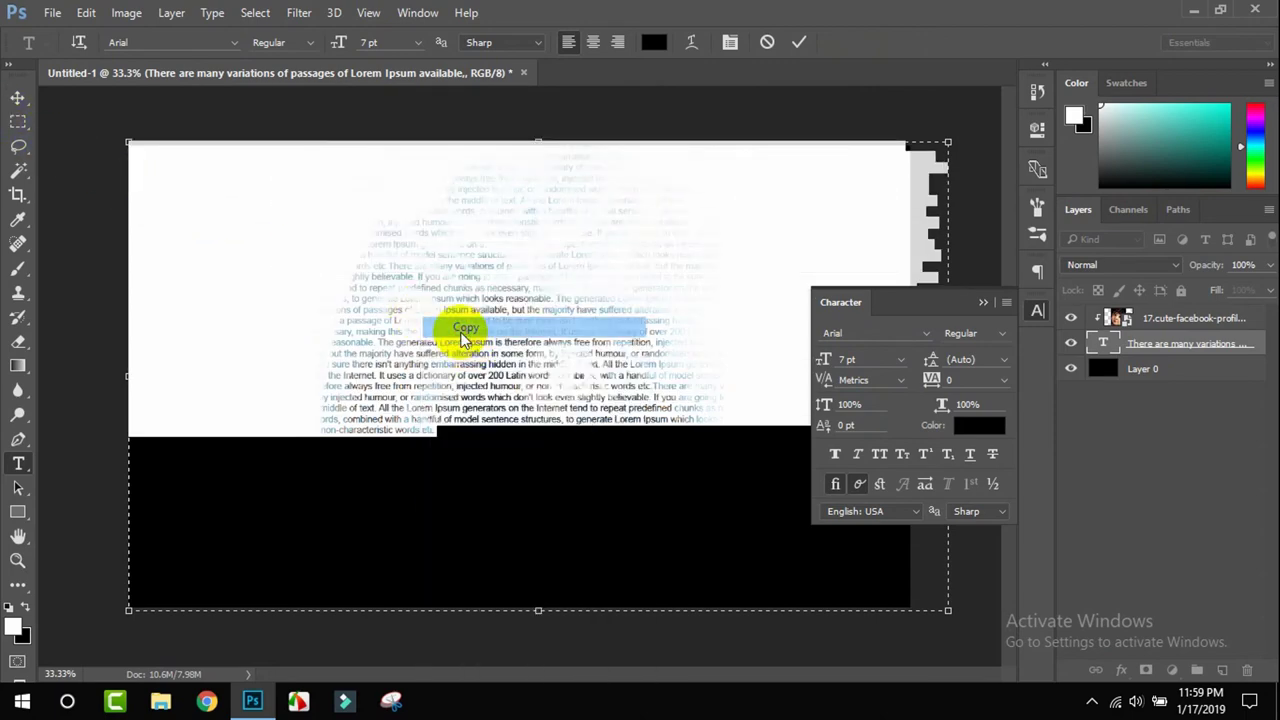
left_click(490, 420)
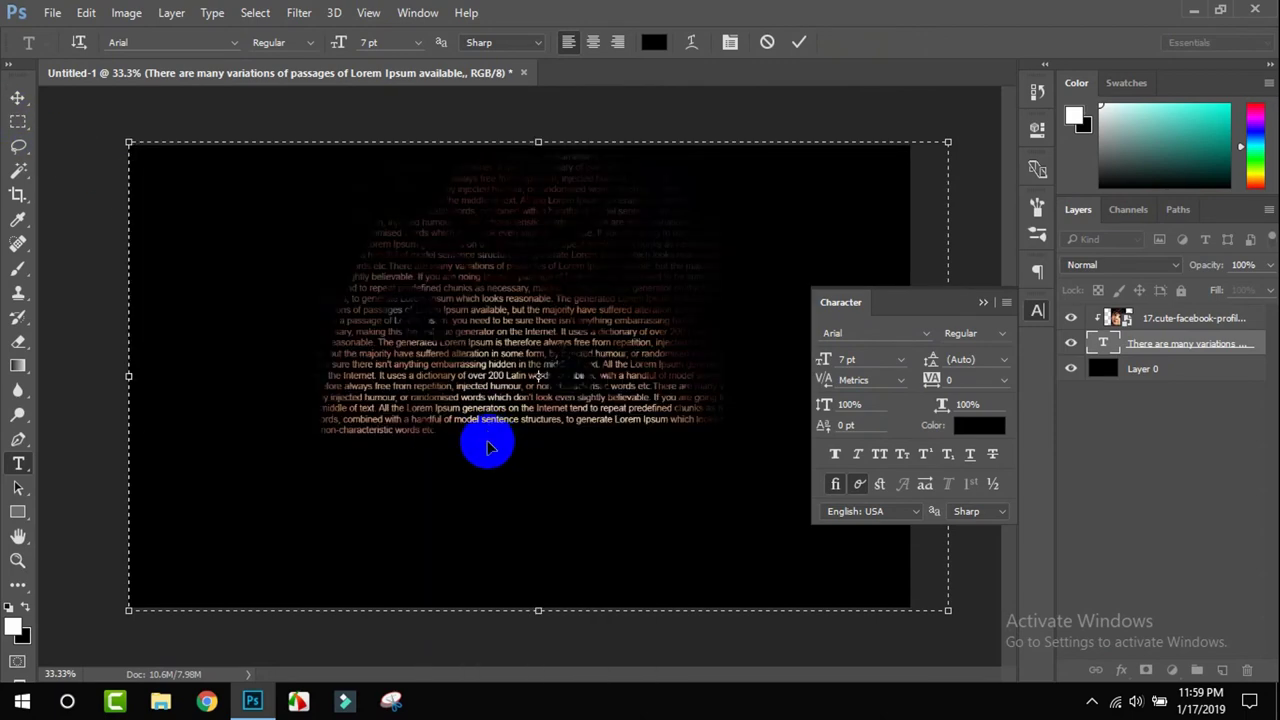
key("ctrl+v")
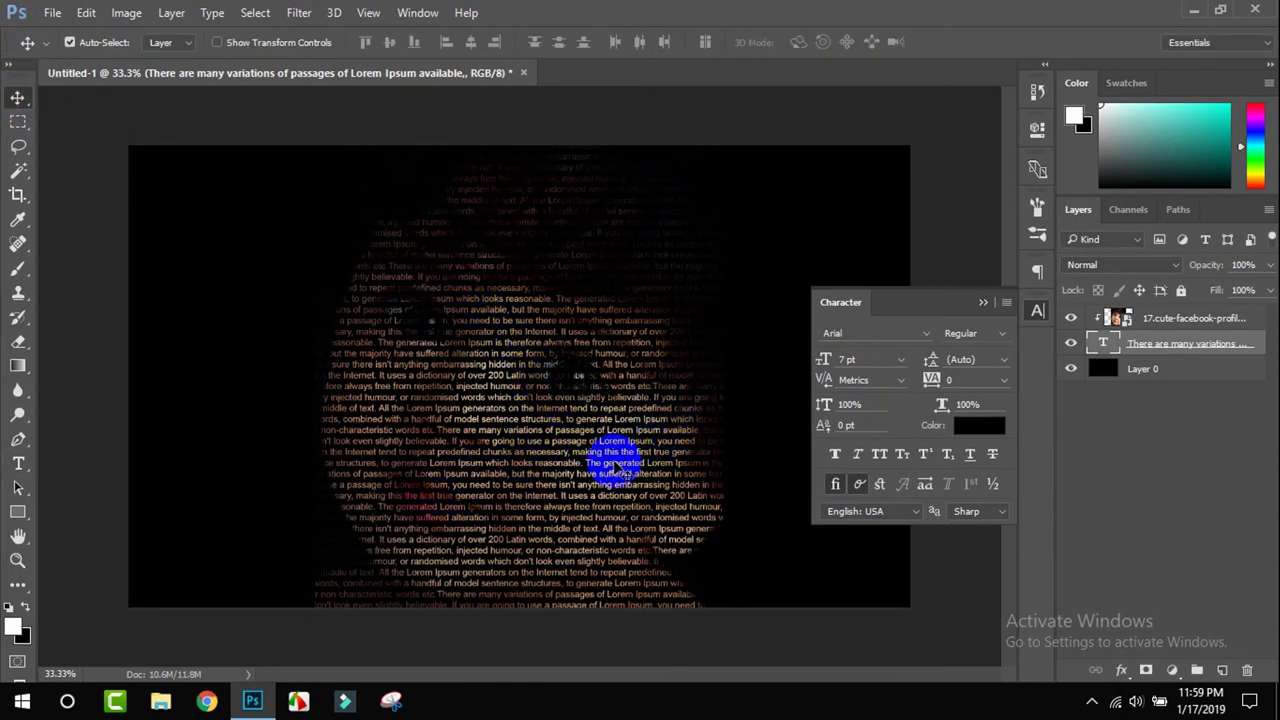
Step: Try 24 pt and then 10 pt leading on the Lorem Ipsum text
left_click(1004, 366)
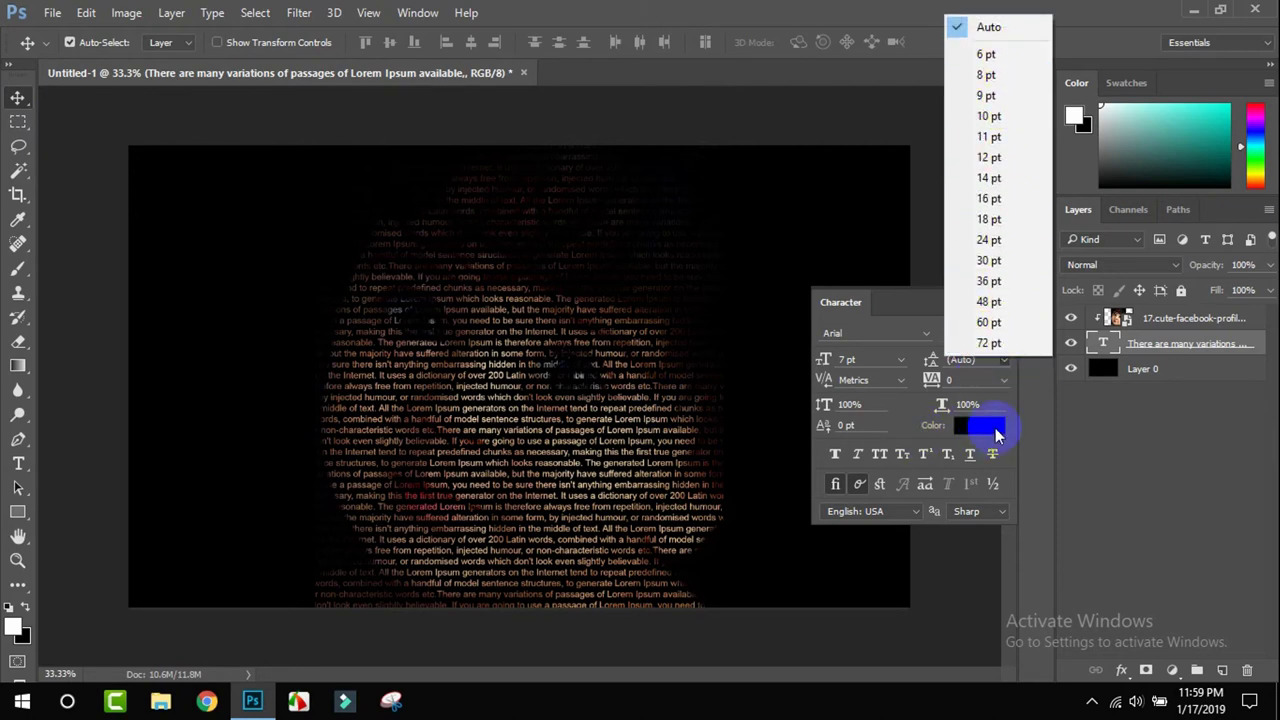
left_click(1002, 383)
left_click(1002, 368)
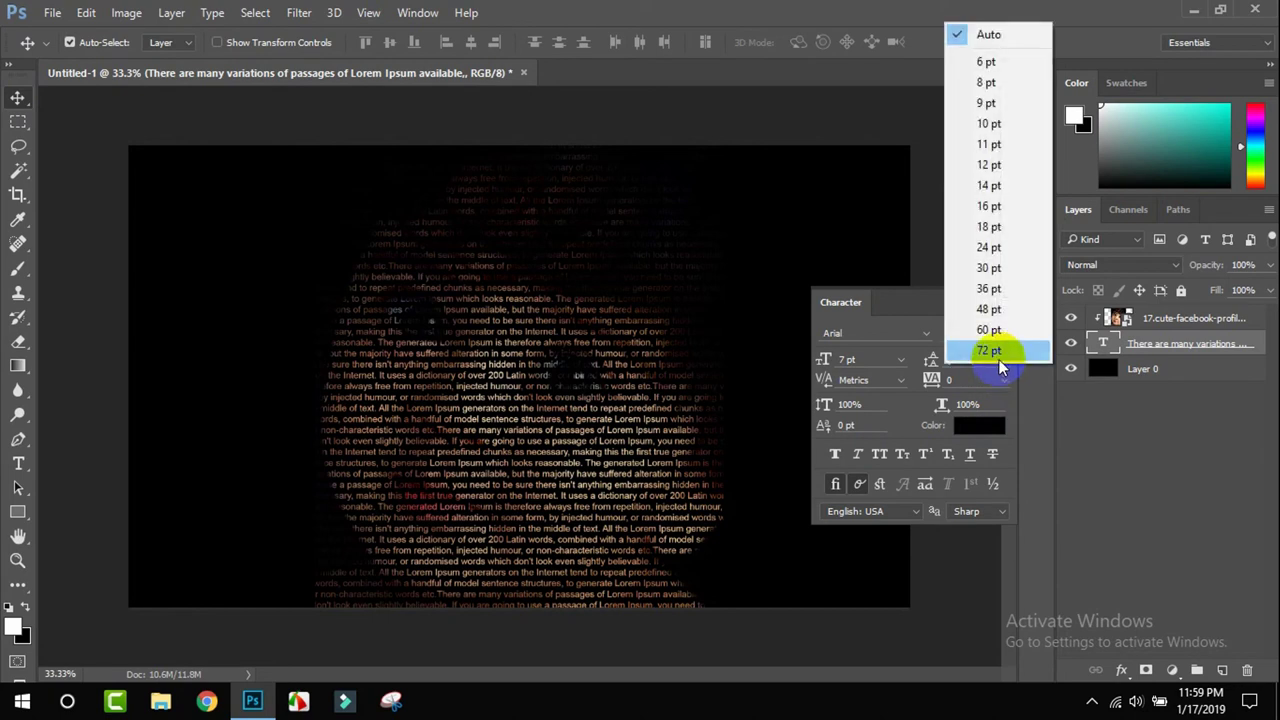
left_click(1004, 251)
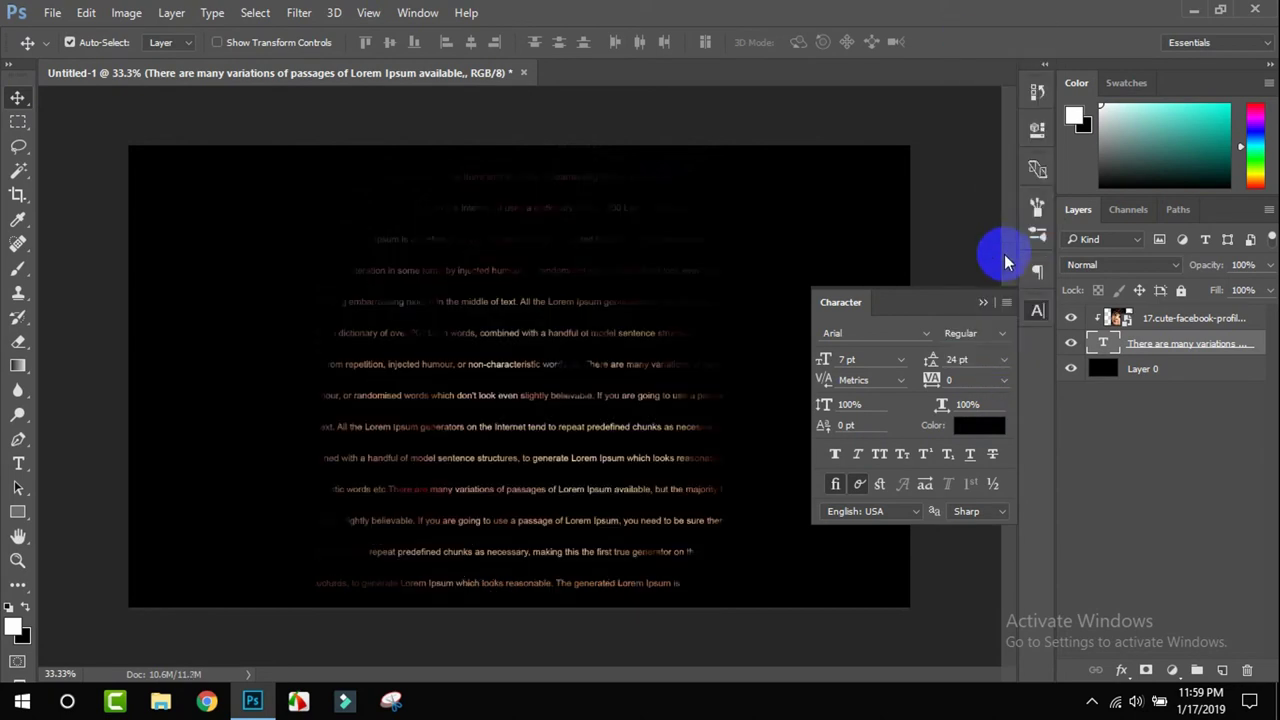
left_click(1002, 368)
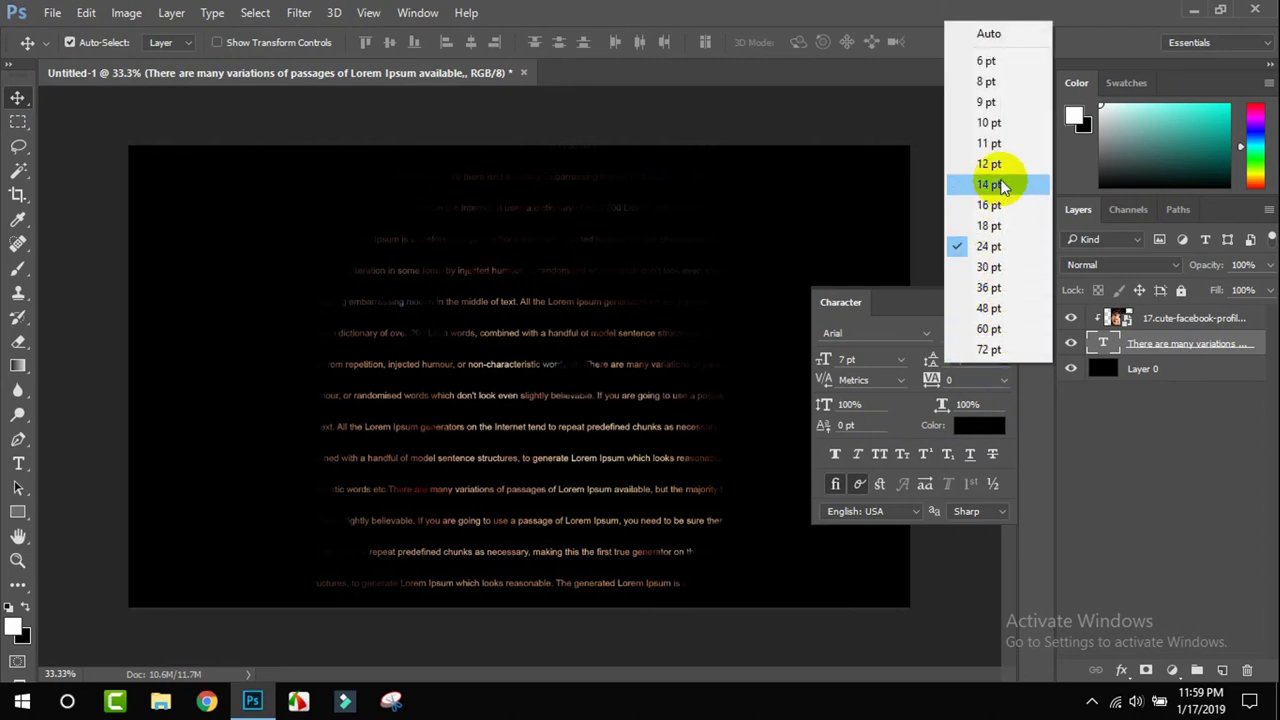
left_click(1002, 123)
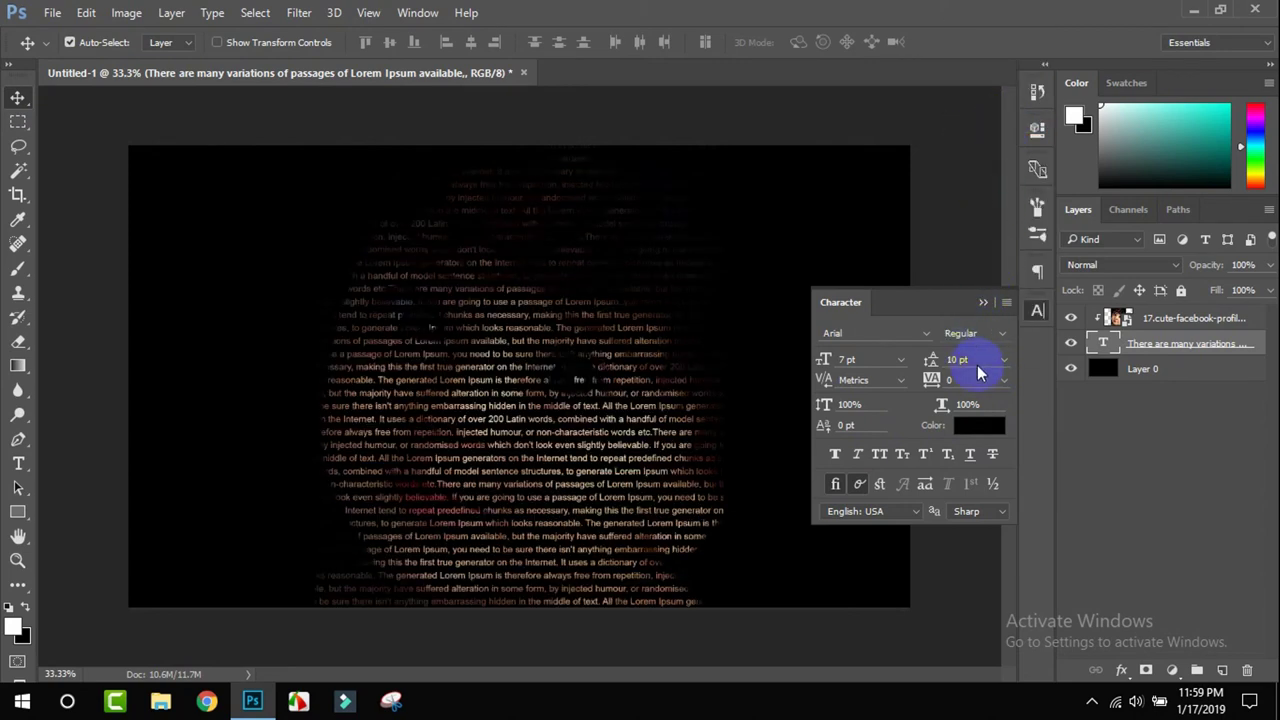
Step: Narrow the leading through 9, 8 and 6 pt, settling on 8 pt
left_click(1002, 368)
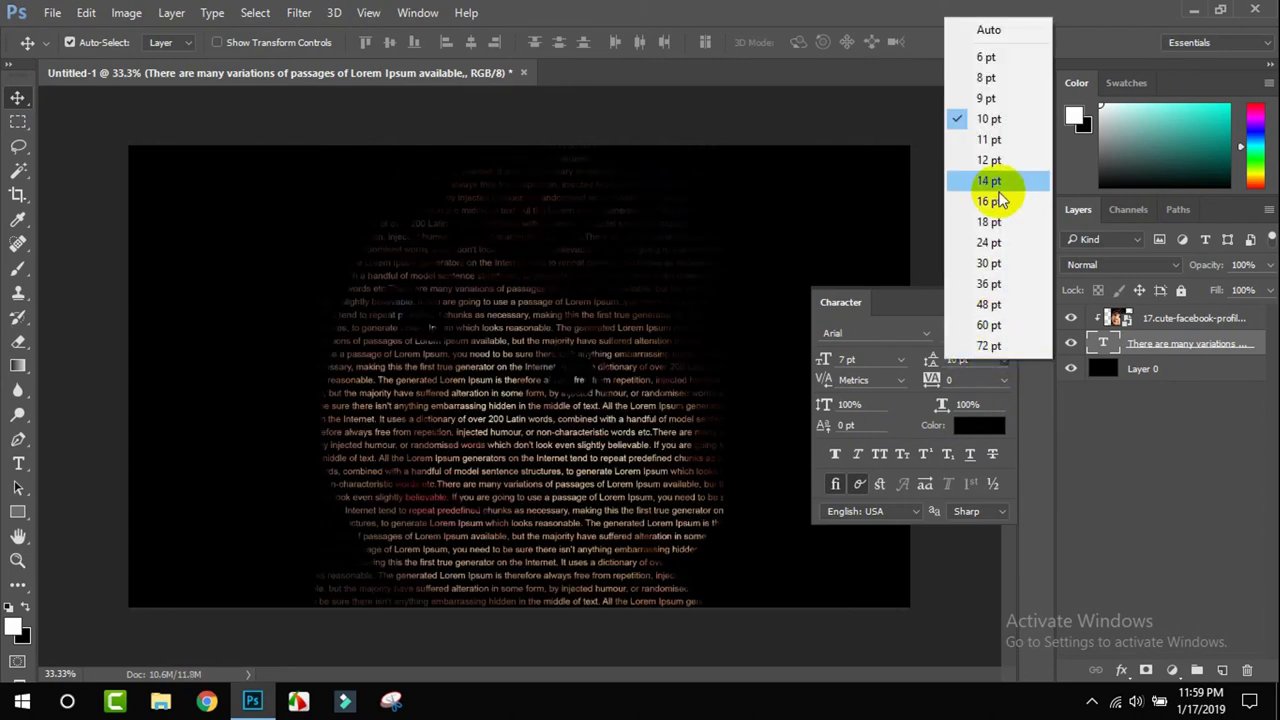
left_click(995, 93)
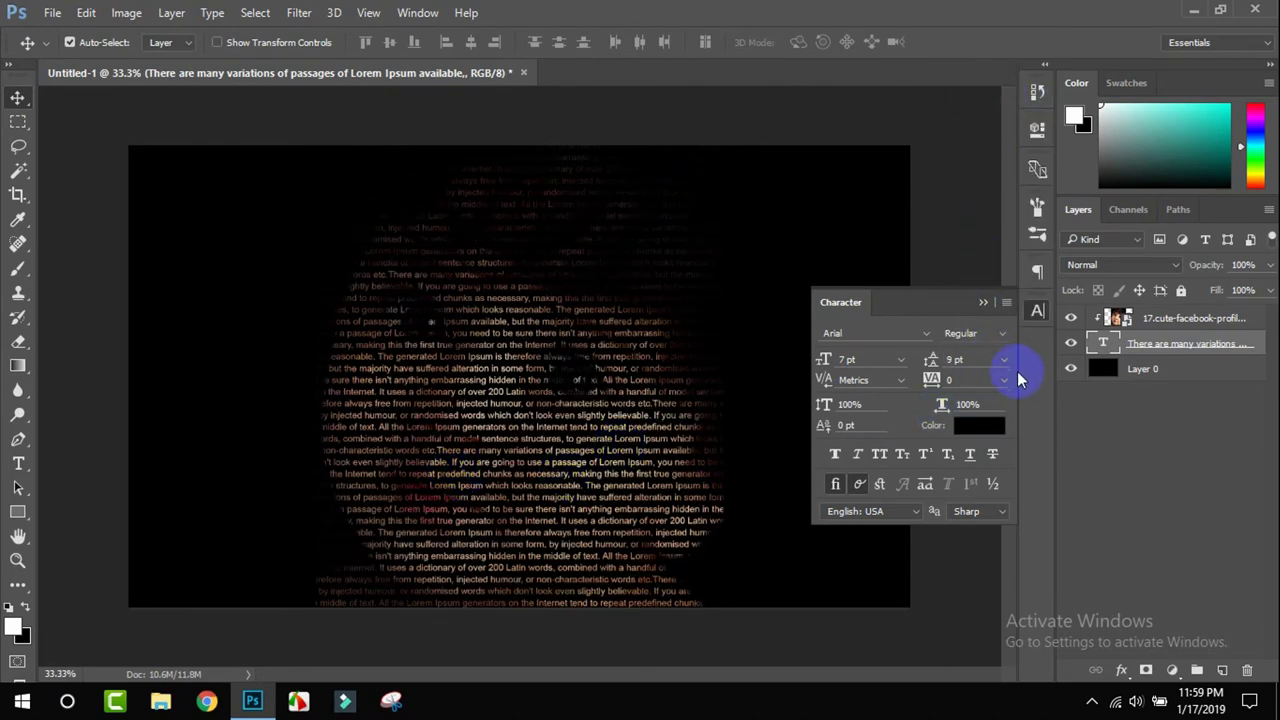
left_click(1005, 361)
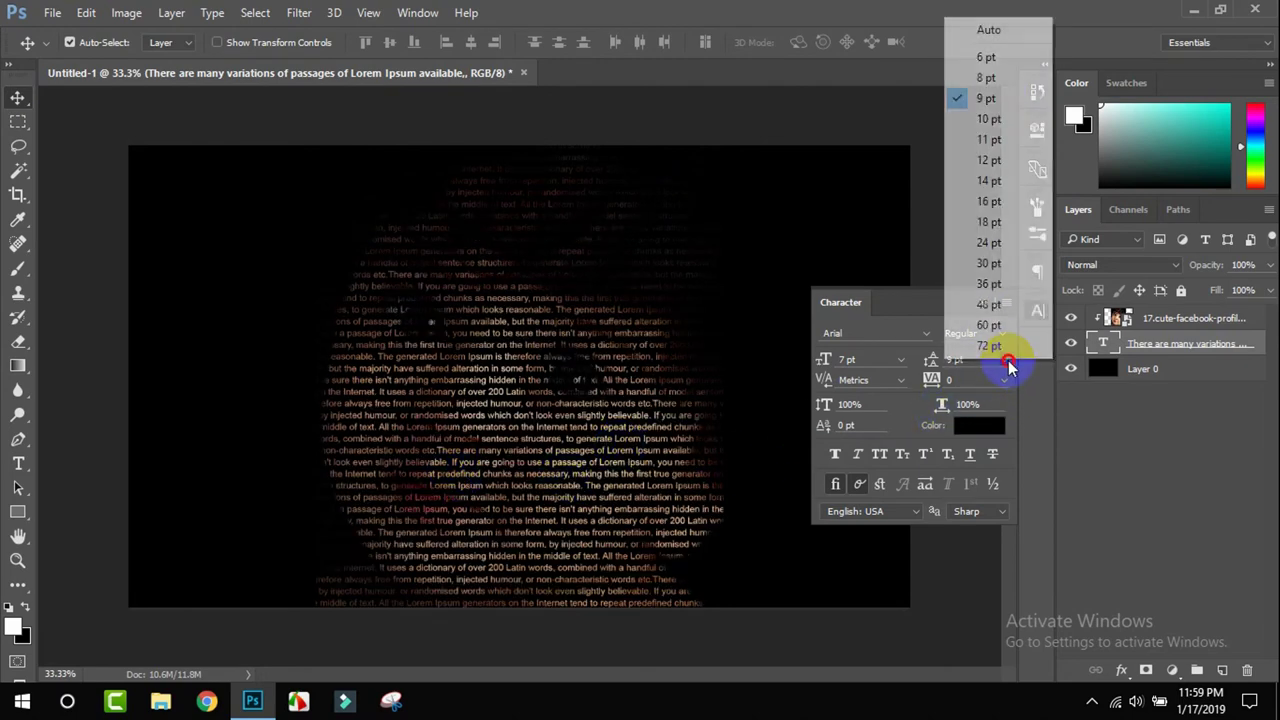
left_click(1008, 79)
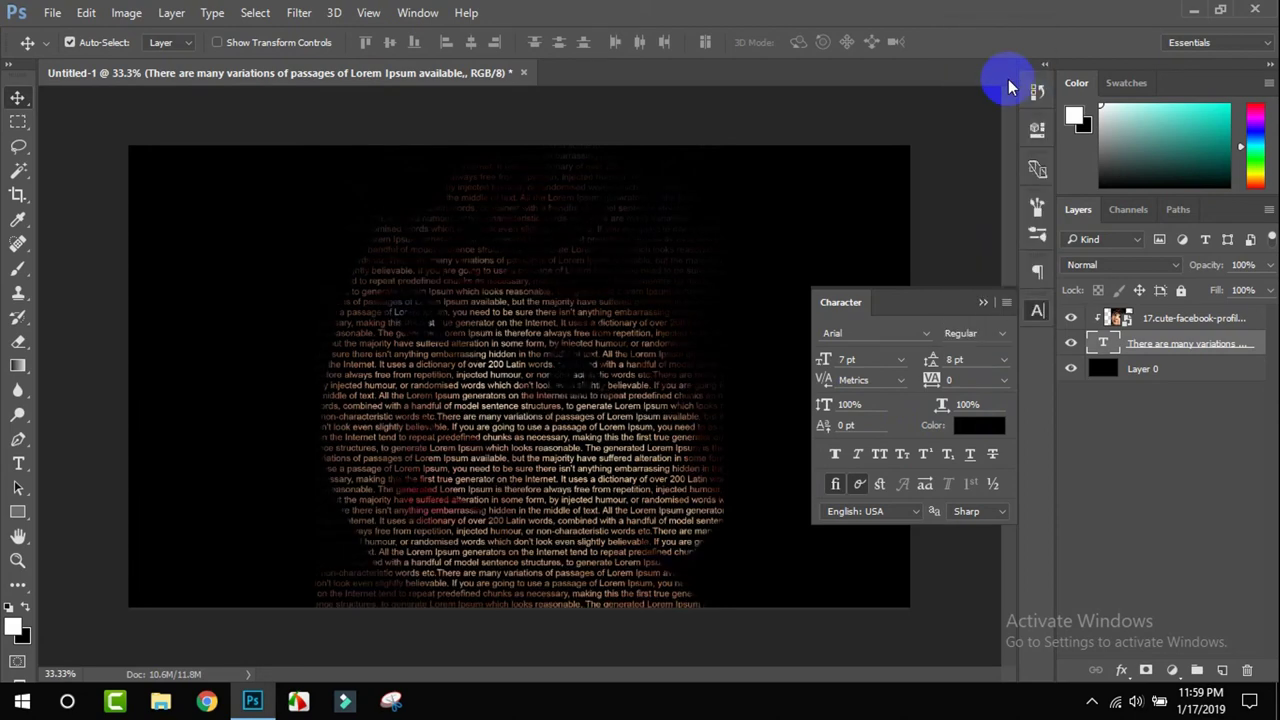
left_click(1005, 361)
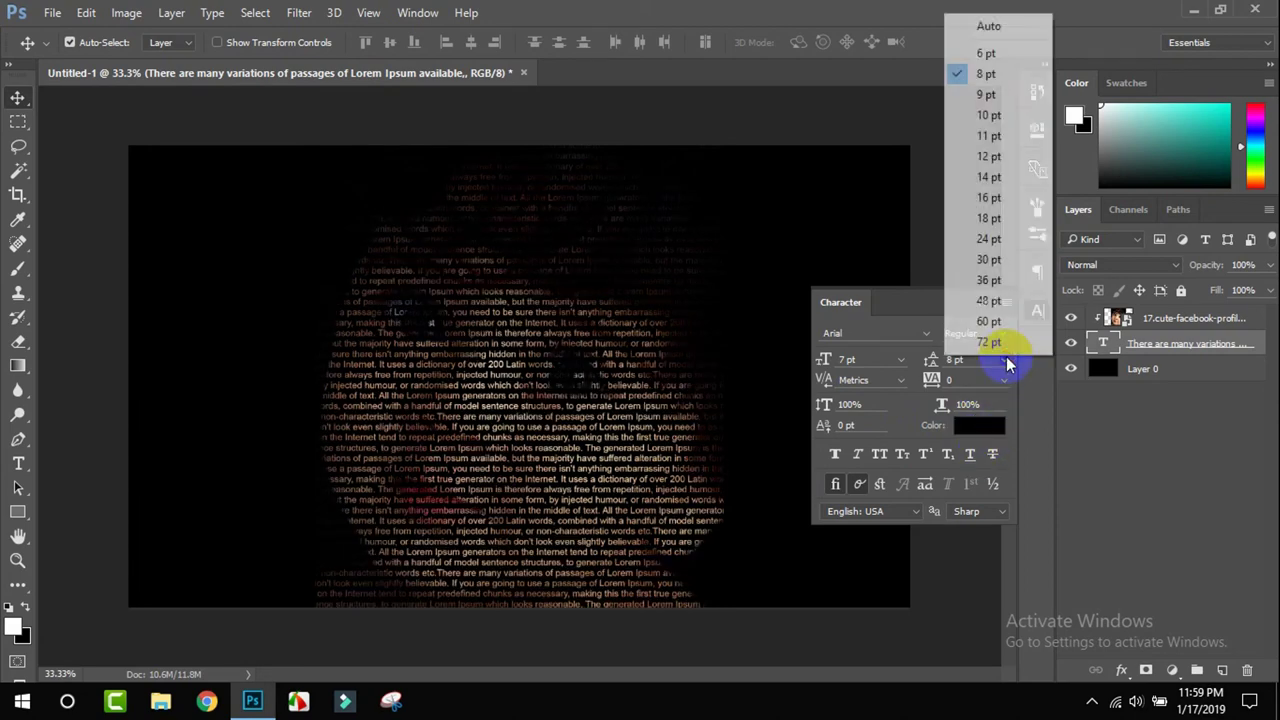
left_click(1031, 58)
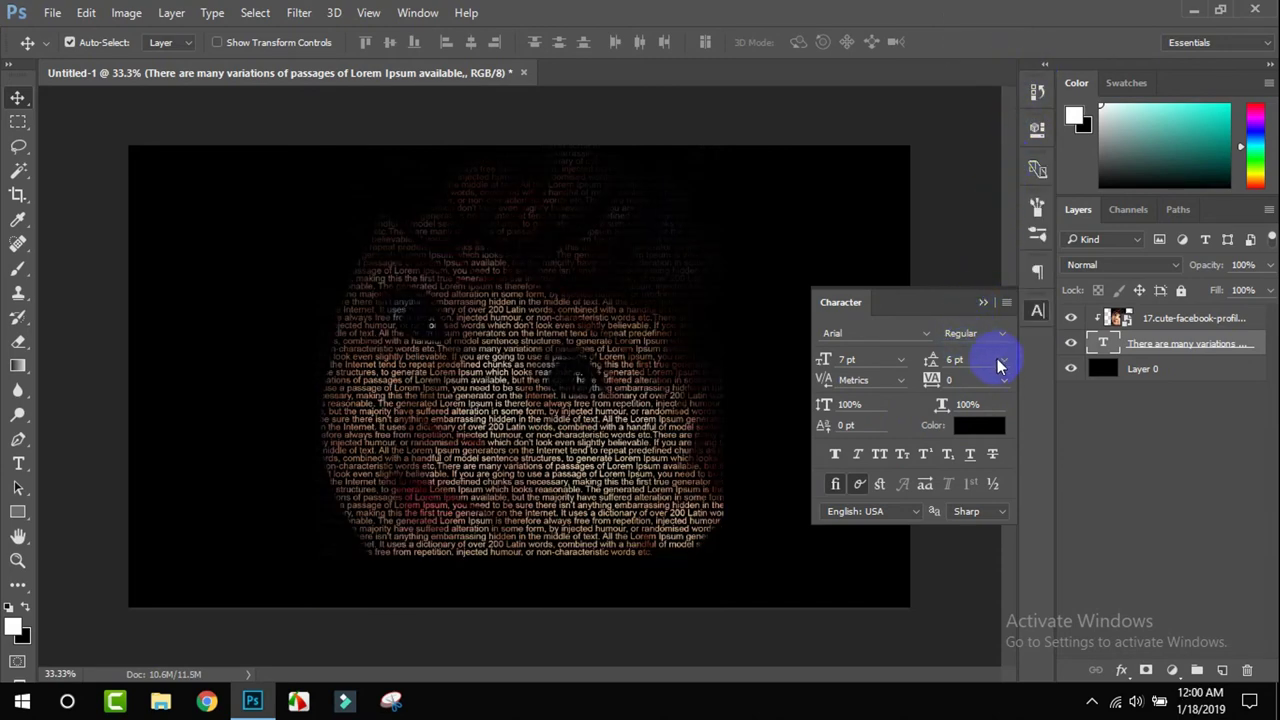
left_click(1002, 361)
left_click(992, 80)
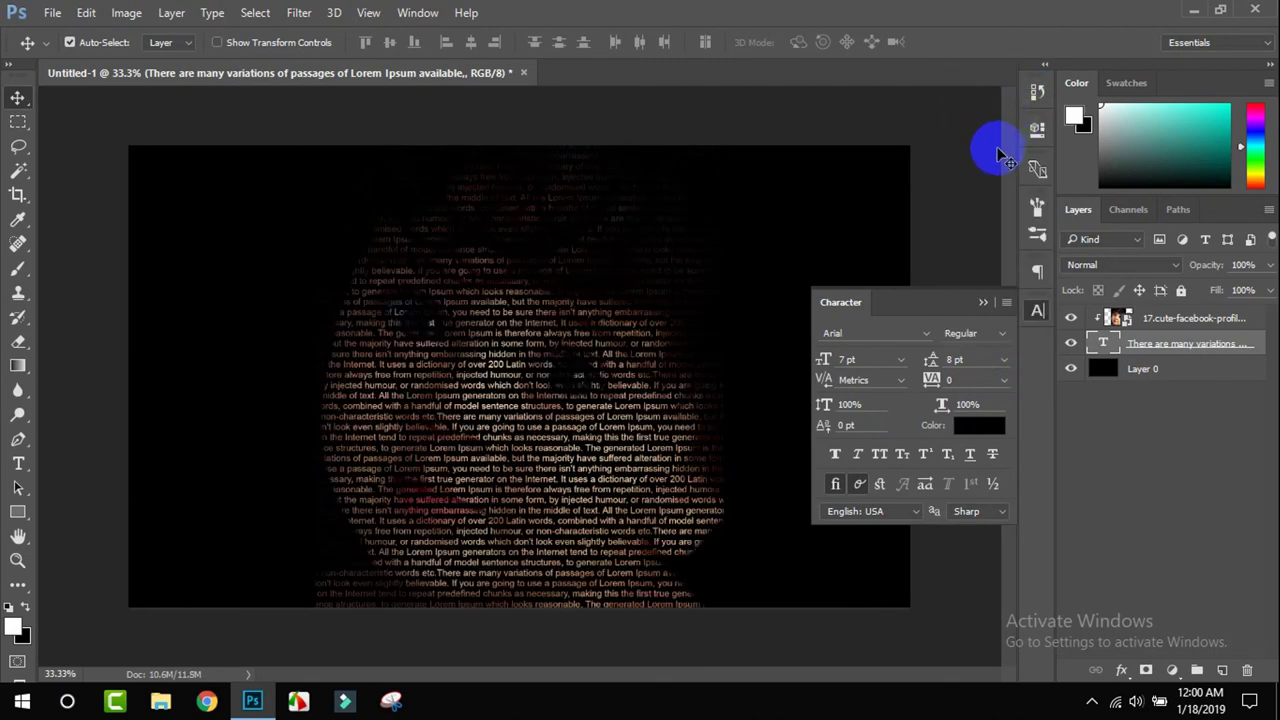
Step: Review the text portrait at 33.3% zoom, then collapse the Character panel
key("ctrl+minus")
key("ctrl+minus")
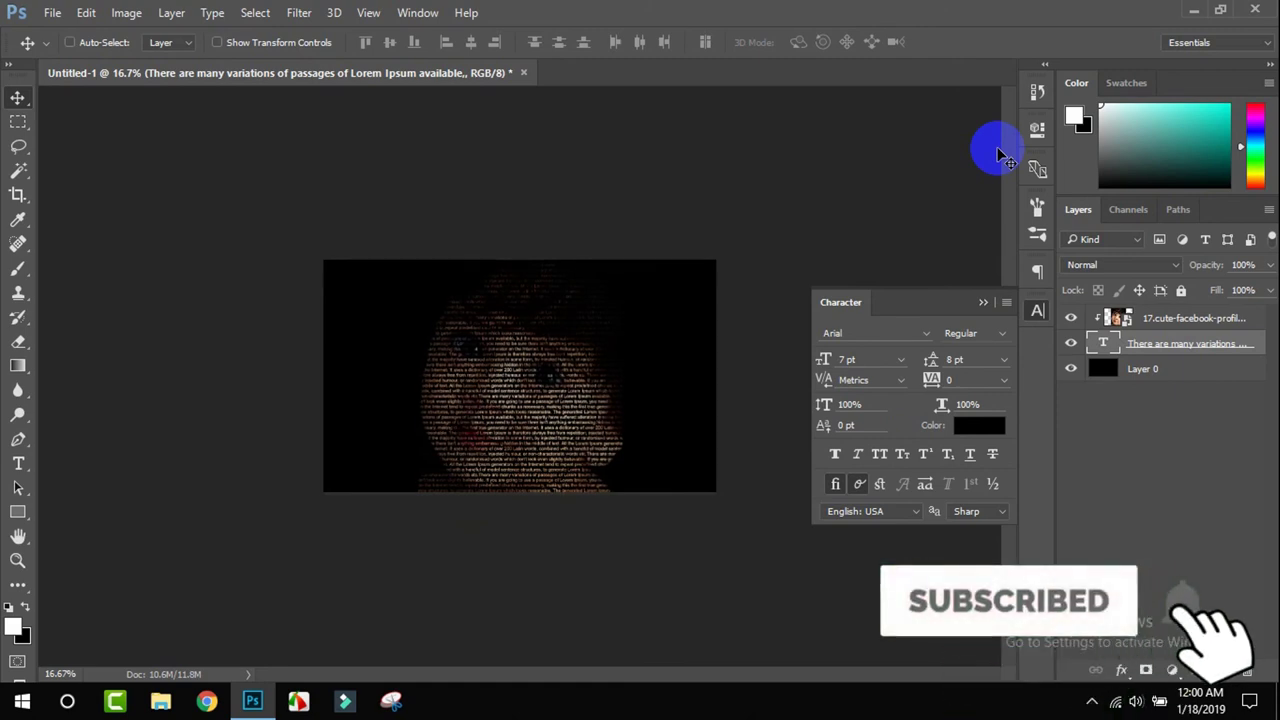
key("ctrl+plus")
key("ctrl+plus")
key("ctrl+plus")
key("ctrl+plus")
key("ctrl+plus")
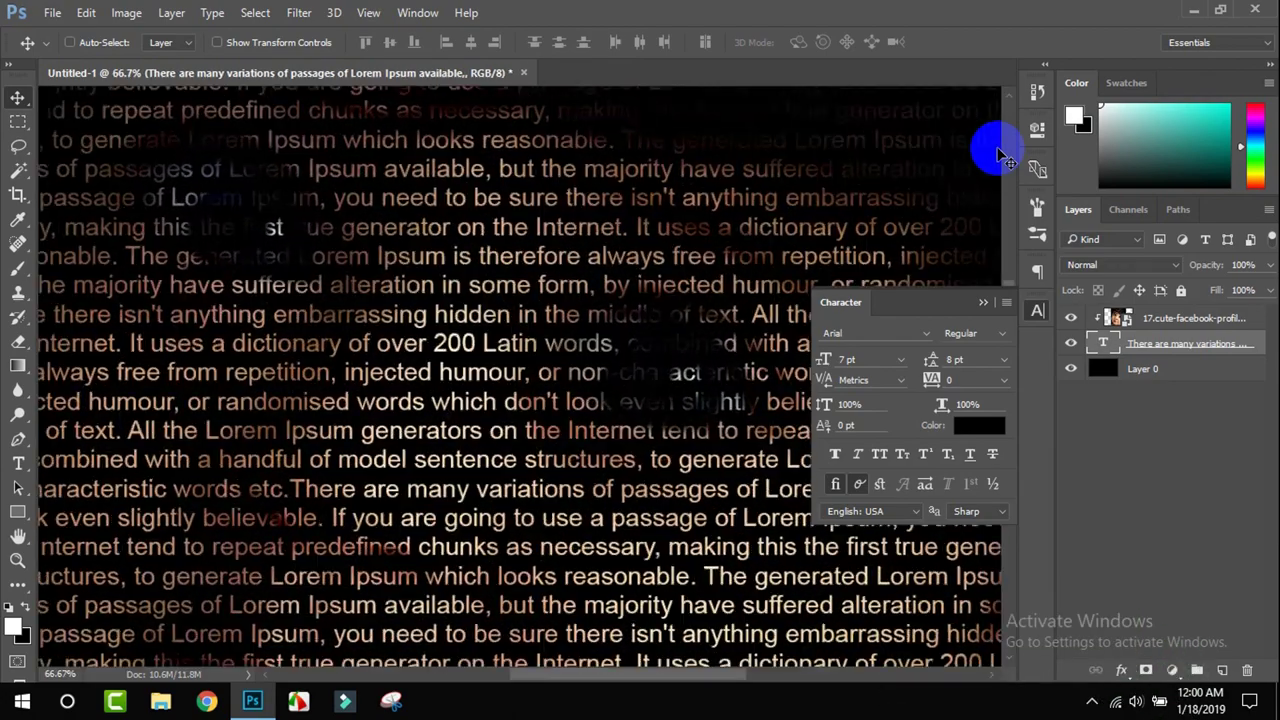
key("ctrl+plus")
key("ctrl+minus")
key("ctrl+minus")
key("ctrl+minus")
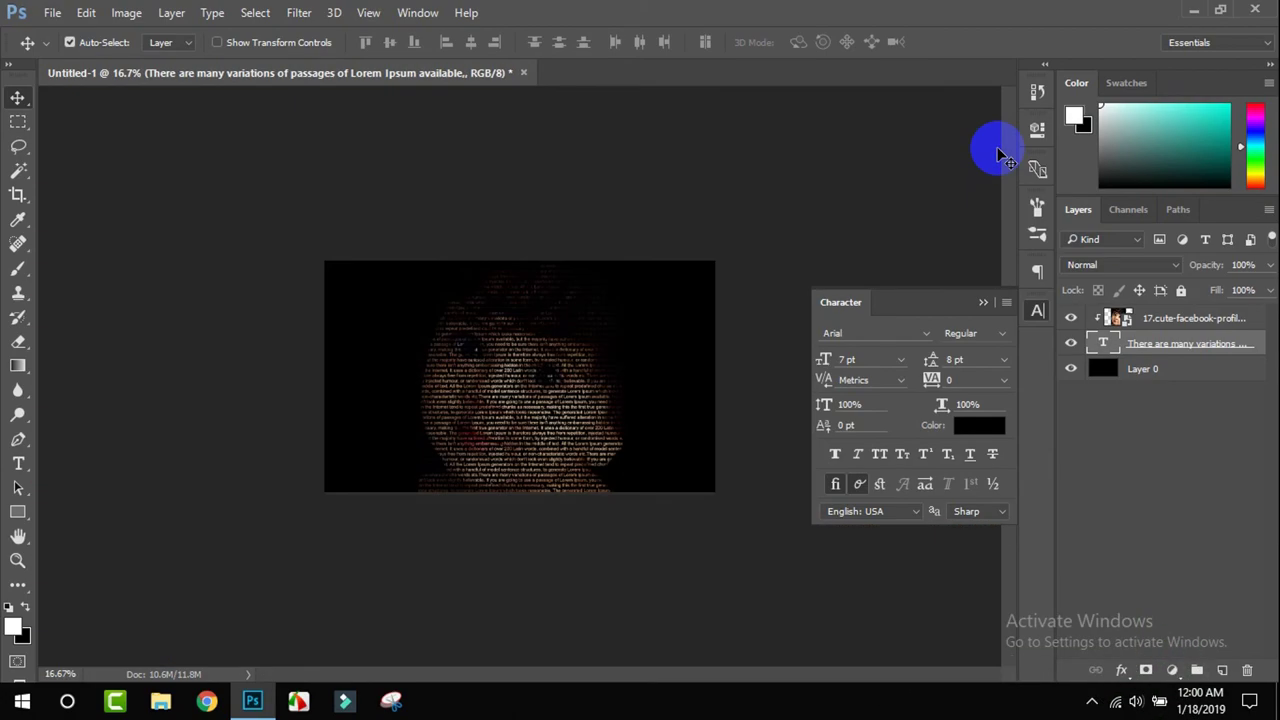
key("ctrl+plus")
key("ctrl+plus")
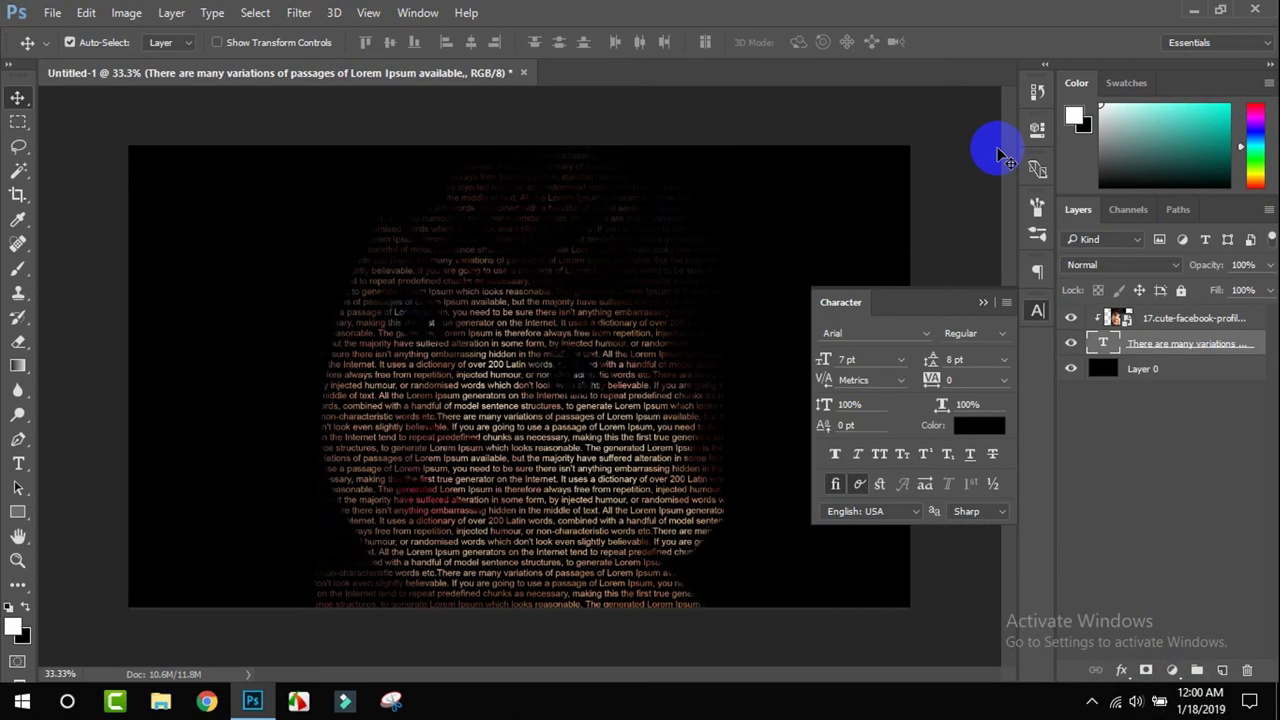
left_click(985, 303)
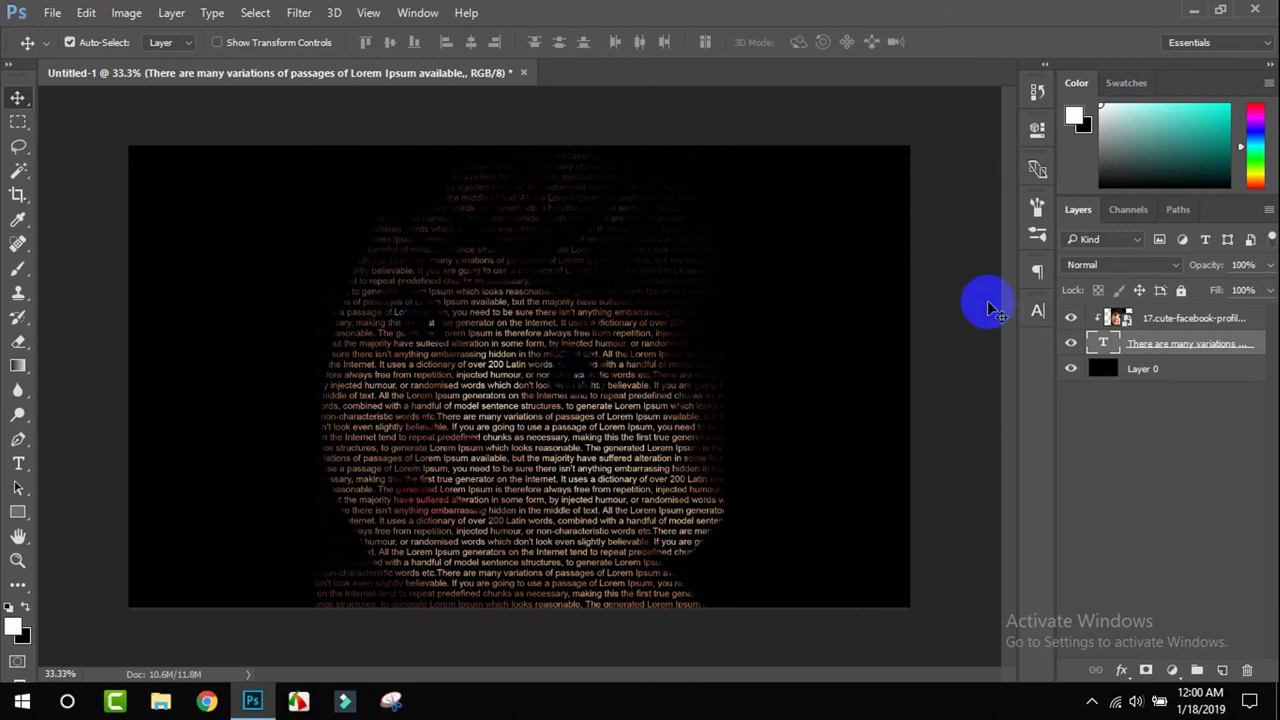